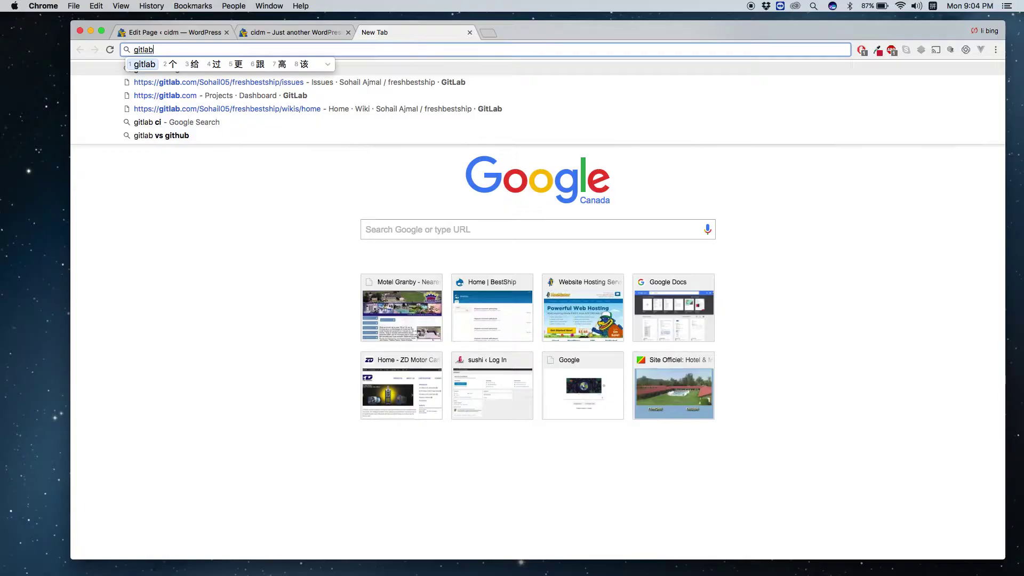
Open GitLab issue #6, 'show text on the background at home page', from the issues list.
click(196, 94)
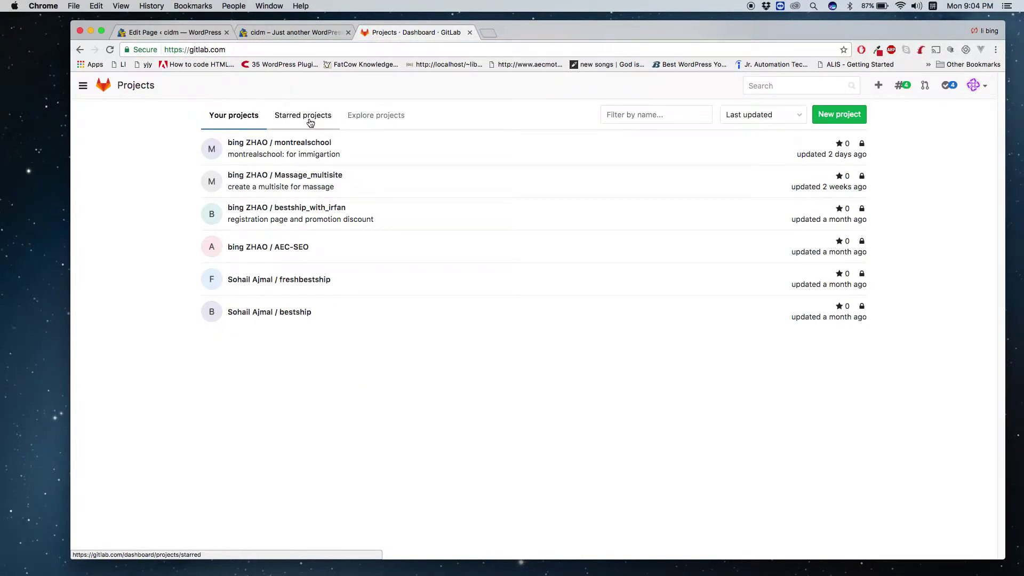
click(905, 87)
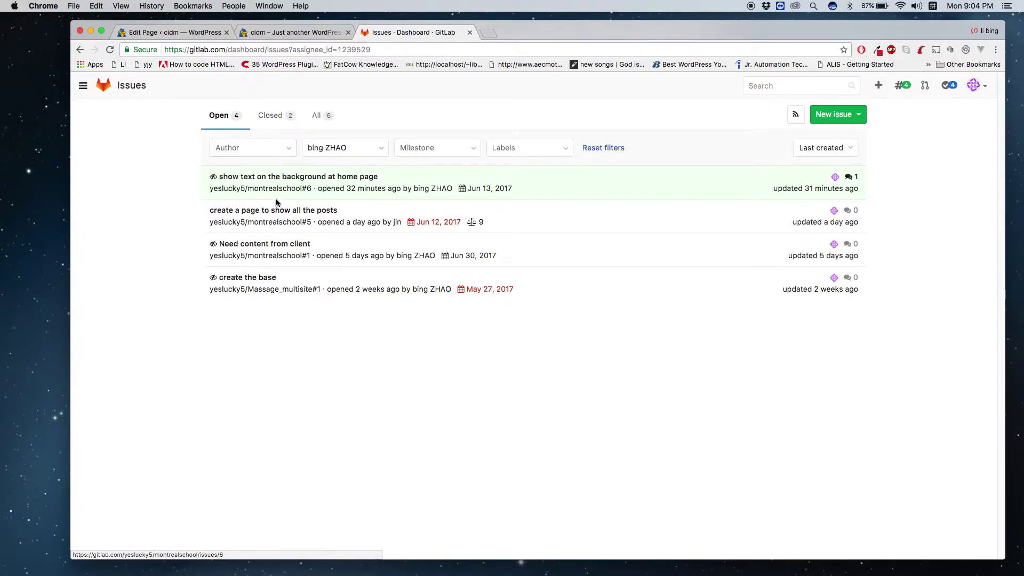
click(272, 177)
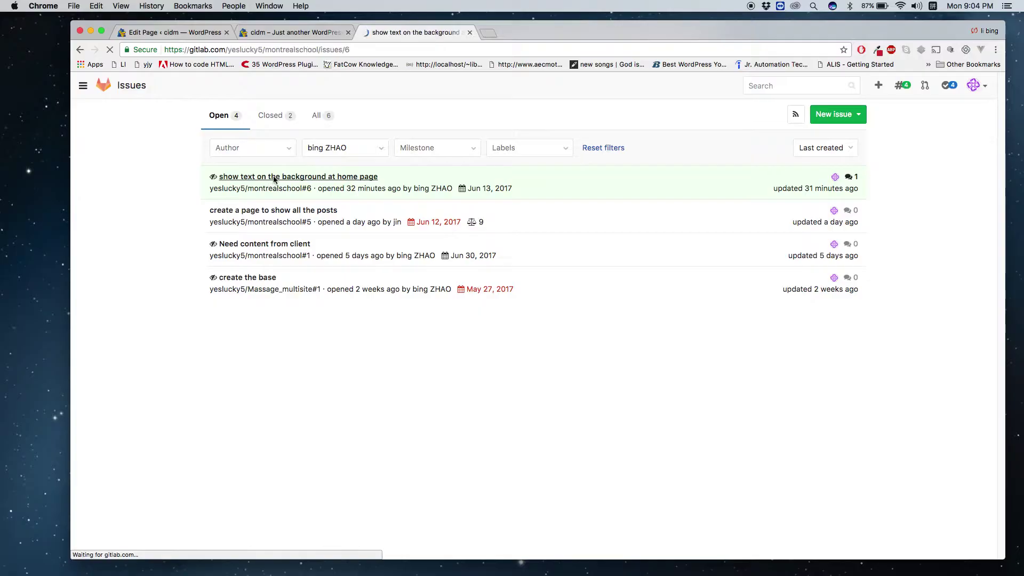
Review the issue's homepage screenshot, then return to the WordPress tab.
scroll(350, 351, down, 2)
scroll(349, 347, down, 2)
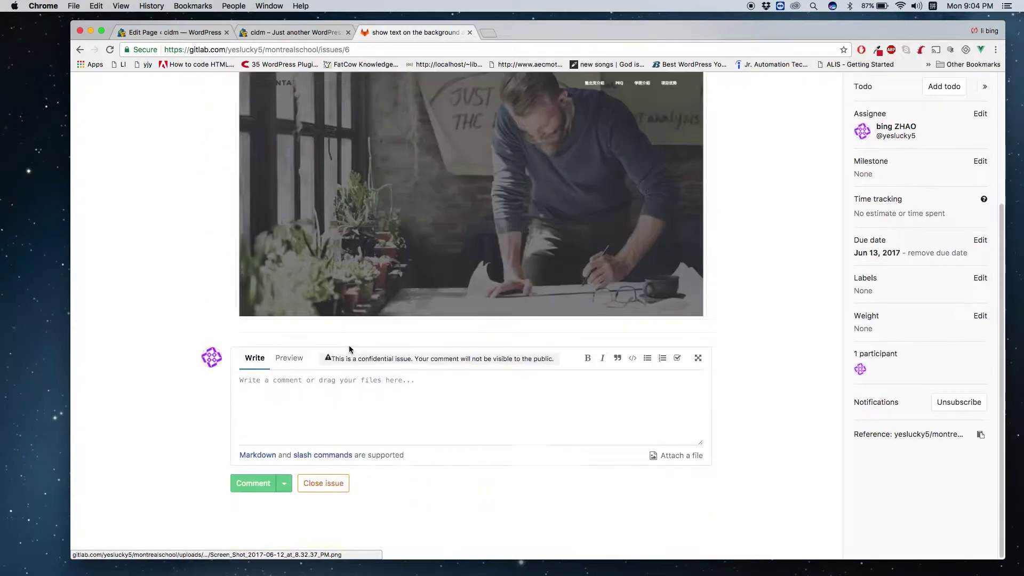
scroll(349, 346, up, 5)
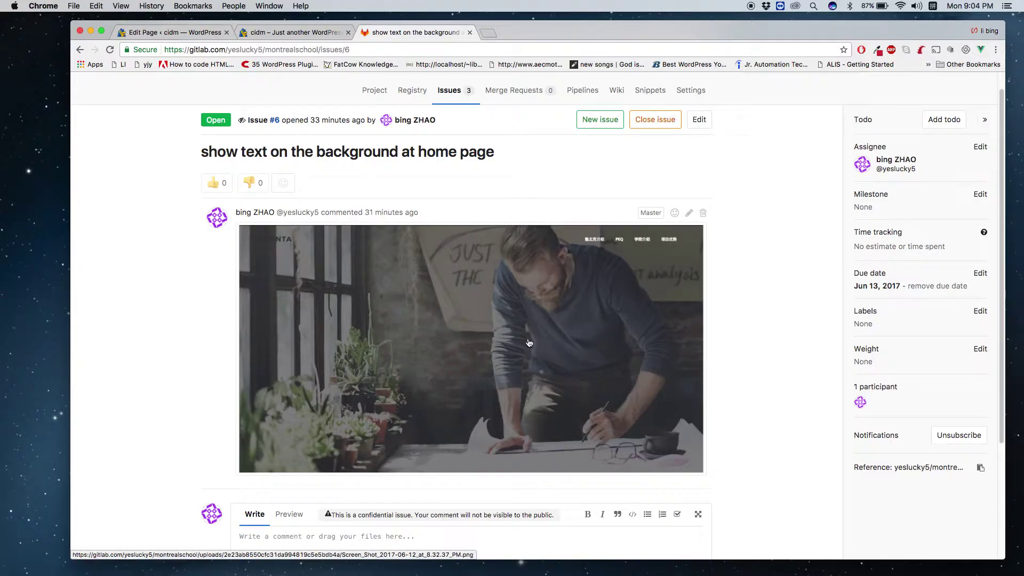
scroll(480, 343, up, 1)
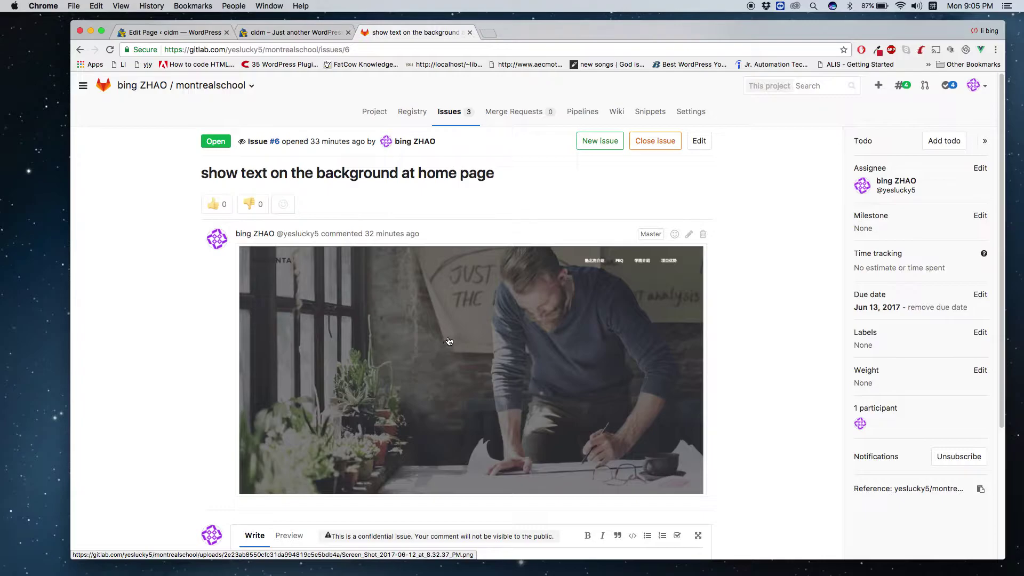
click(276, 32)
Go to the Slider Revolution admin page from the WordPress page editor's sidebar.
click(180, 32)
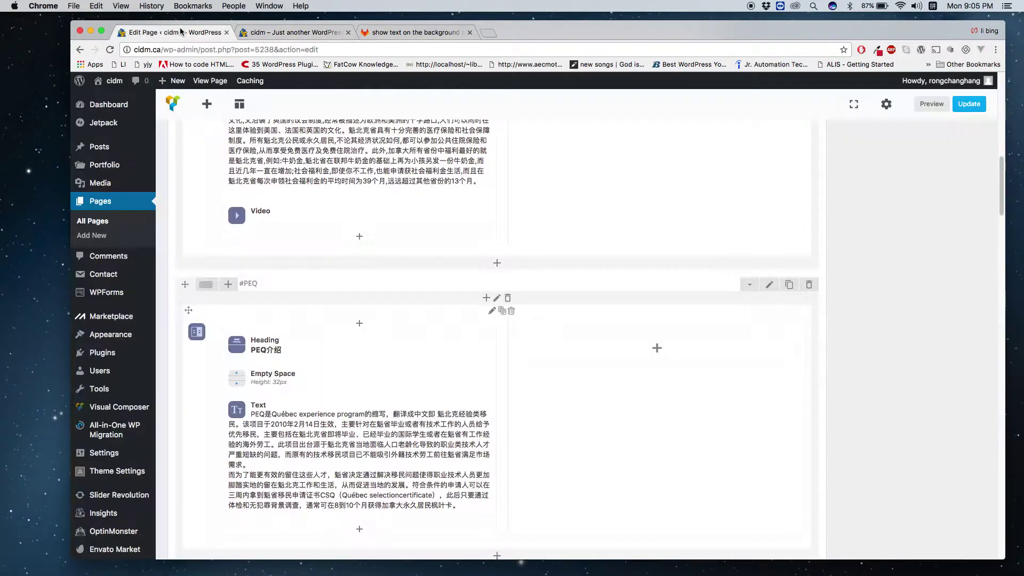
scroll(251, 263, down, 3)
mouse_move(112, 474)
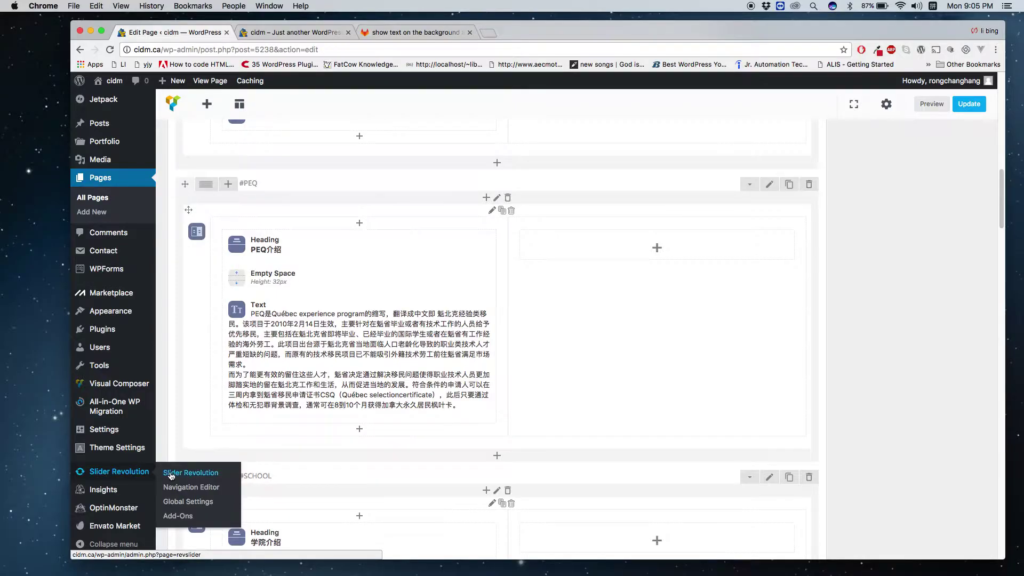
click(171, 476)
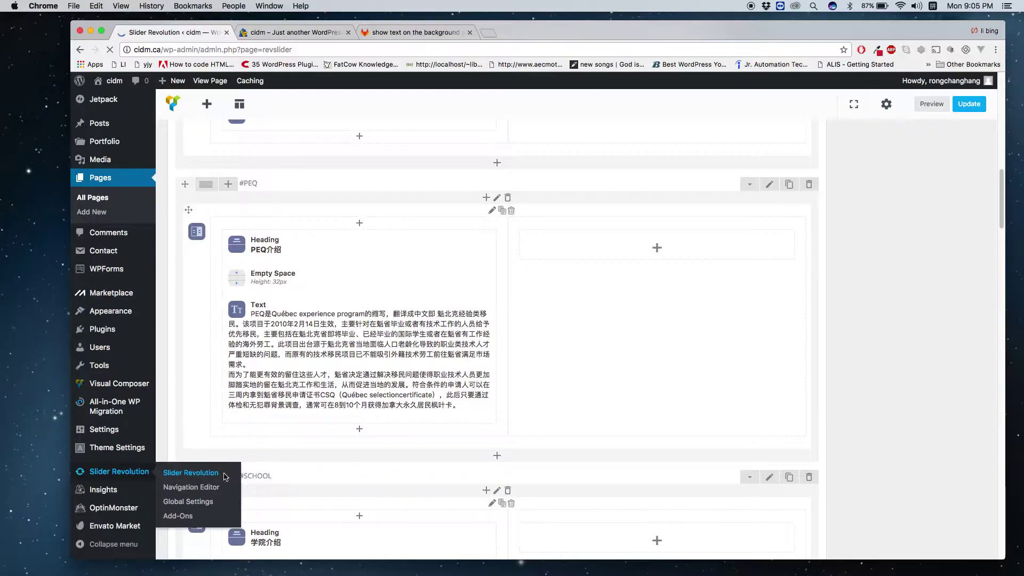
Permanently dismiss the 5.4.2 and 5.4.5 update banners in the homeslider #1 Slide editor.
scroll(627, 331, down, 3)
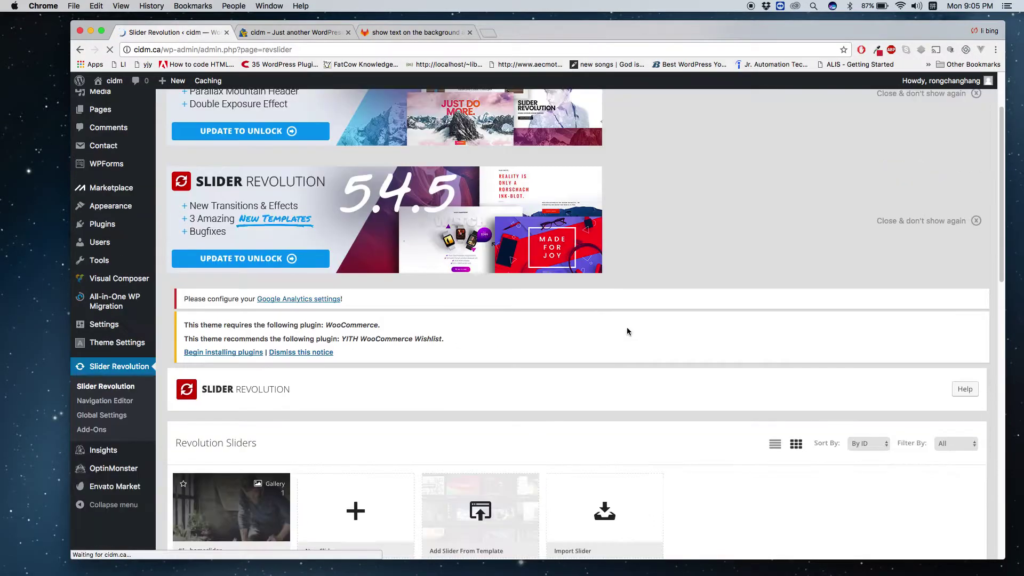
scroll(626, 330, down, 3)
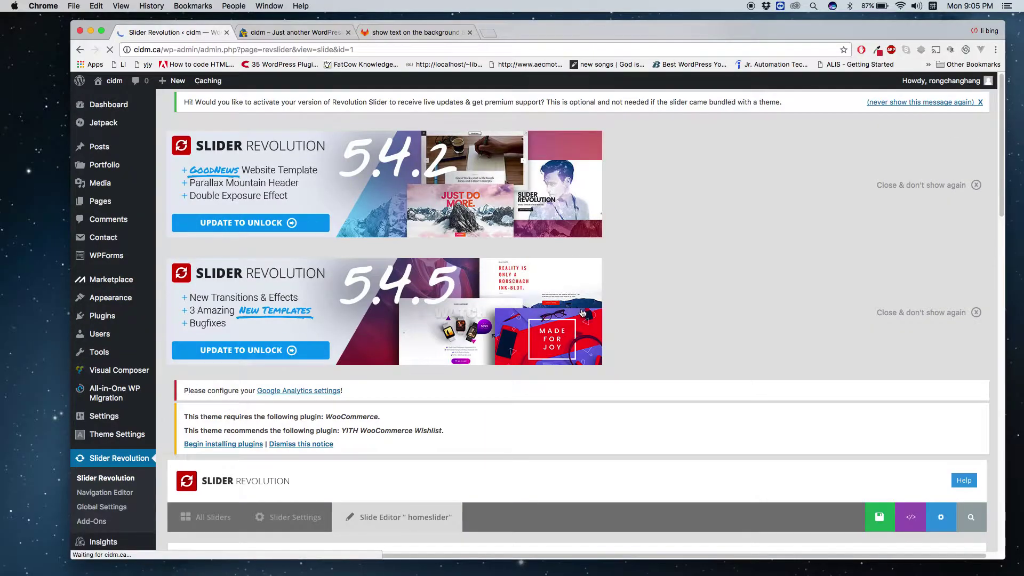
scroll(728, 321, down, 5)
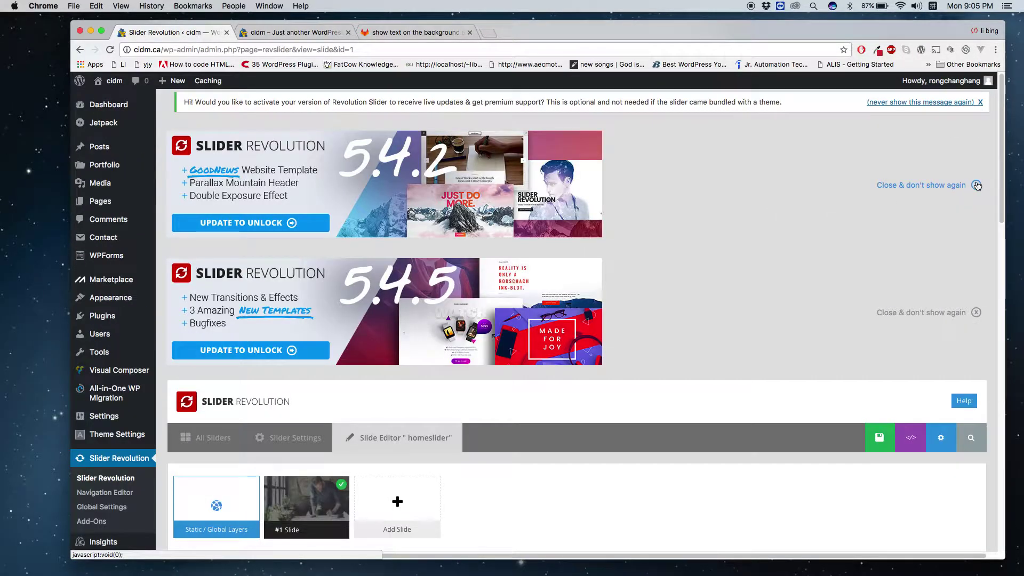
click(976, 186)
click(976, 185)
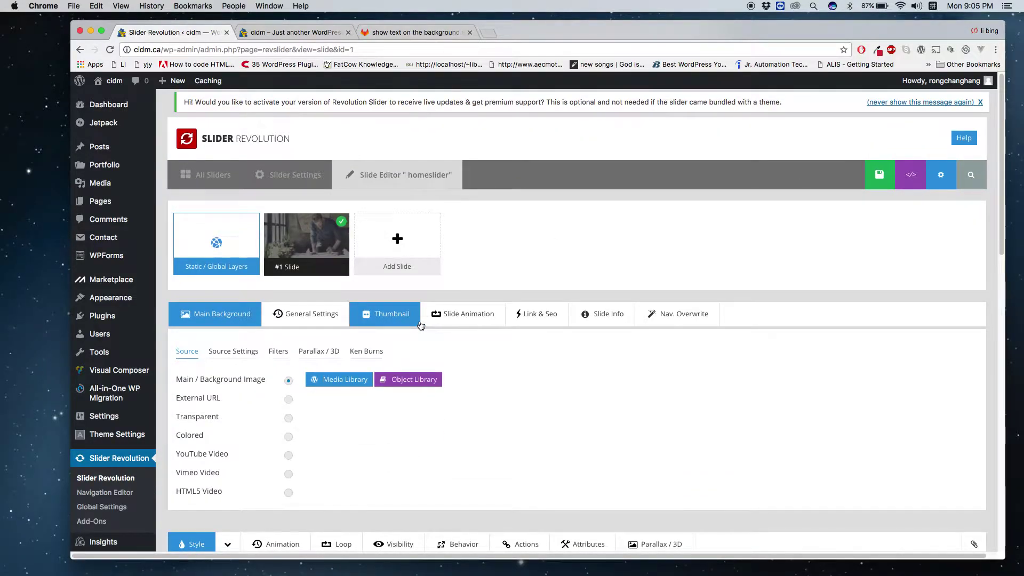
scroll(421, 325, down, 10)
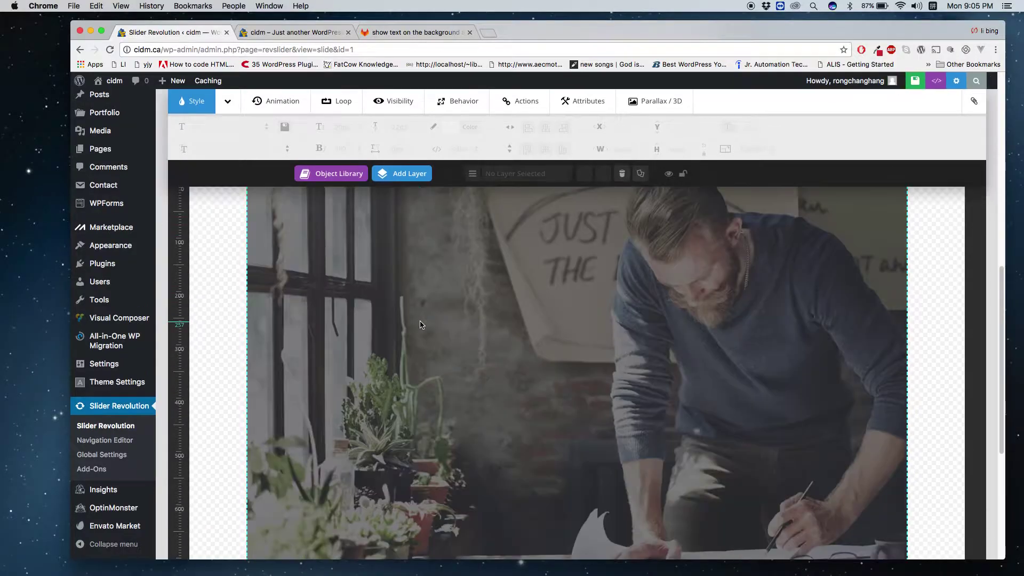
scroll(420, 325, down, 8)
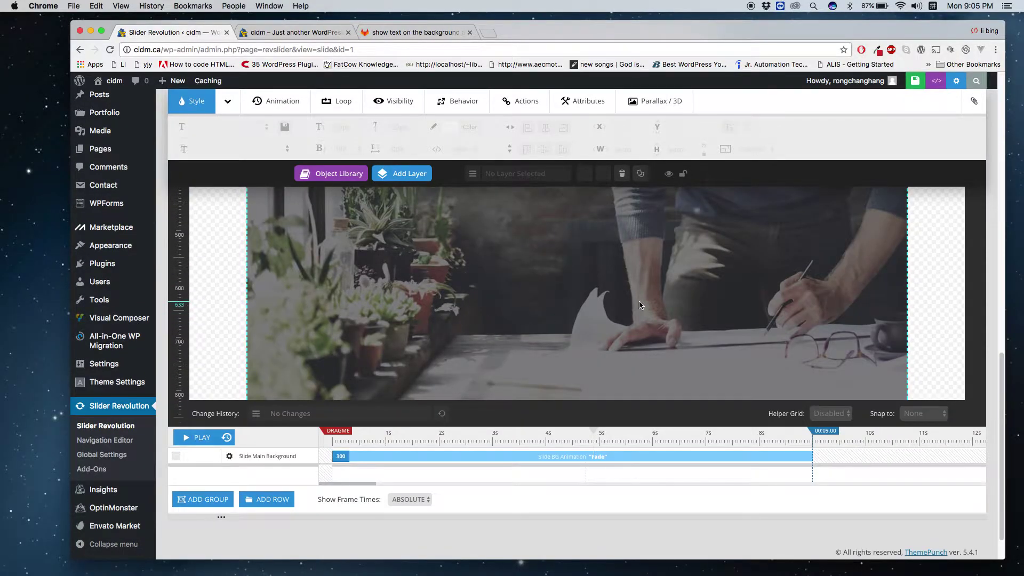
scroll(347, 347, up, 7)
mouse_move(401, 264)
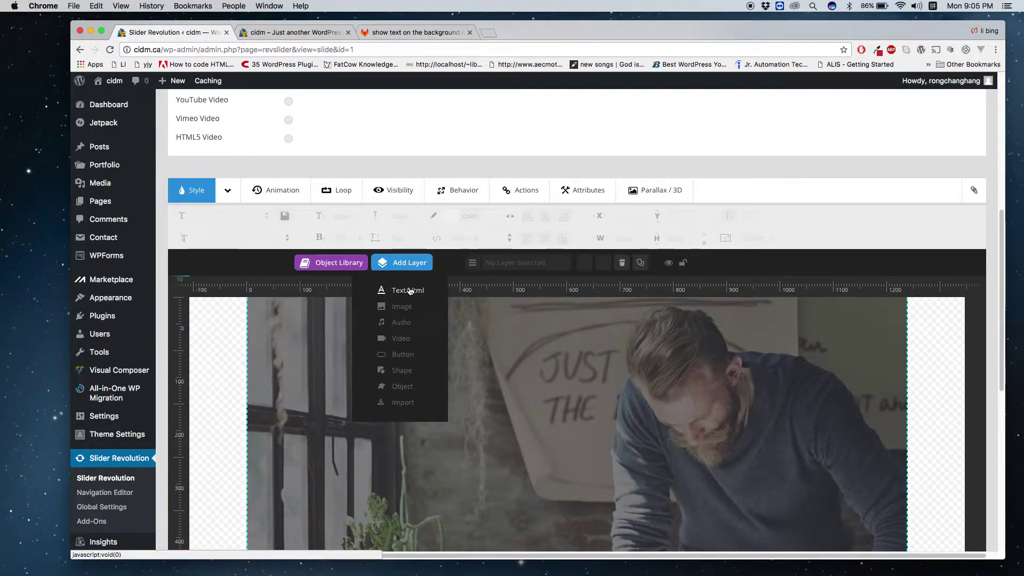
Add a Text/Html layer, clear its 'Caption Text1' placeholder, and start a new browser tab.
click(409, 290)
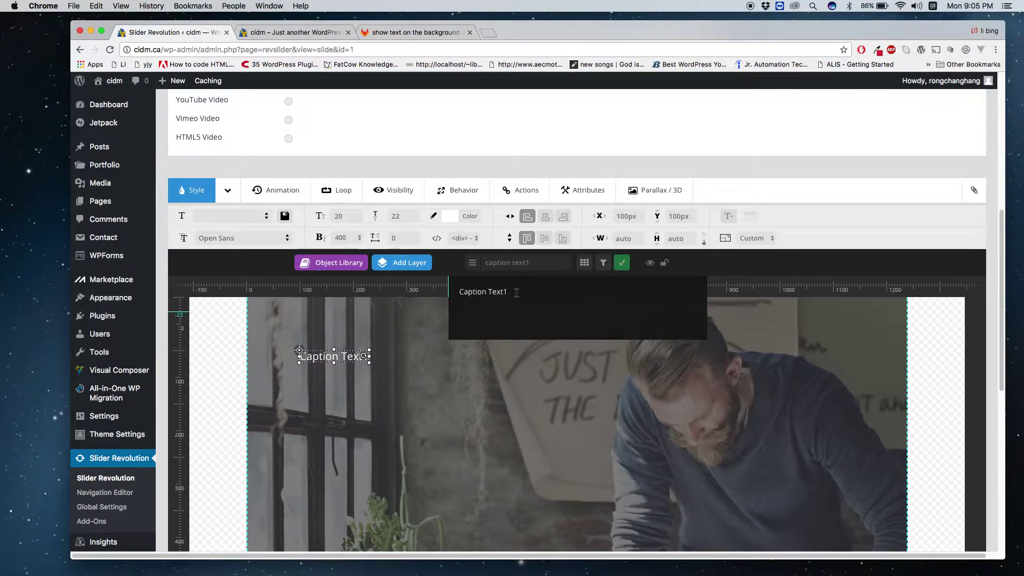
drag(516, 292, 404, 286)
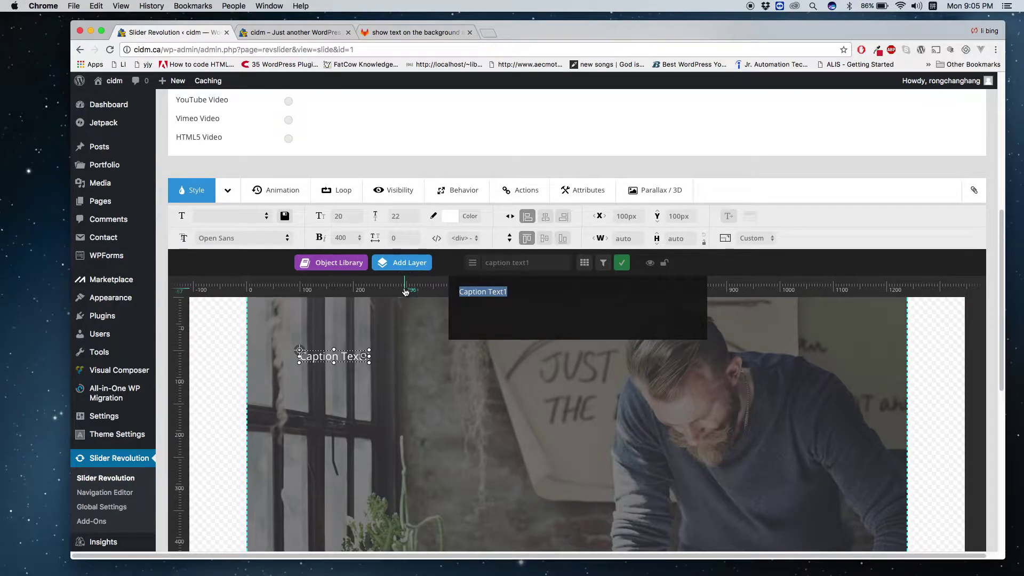
key(BackSpace)
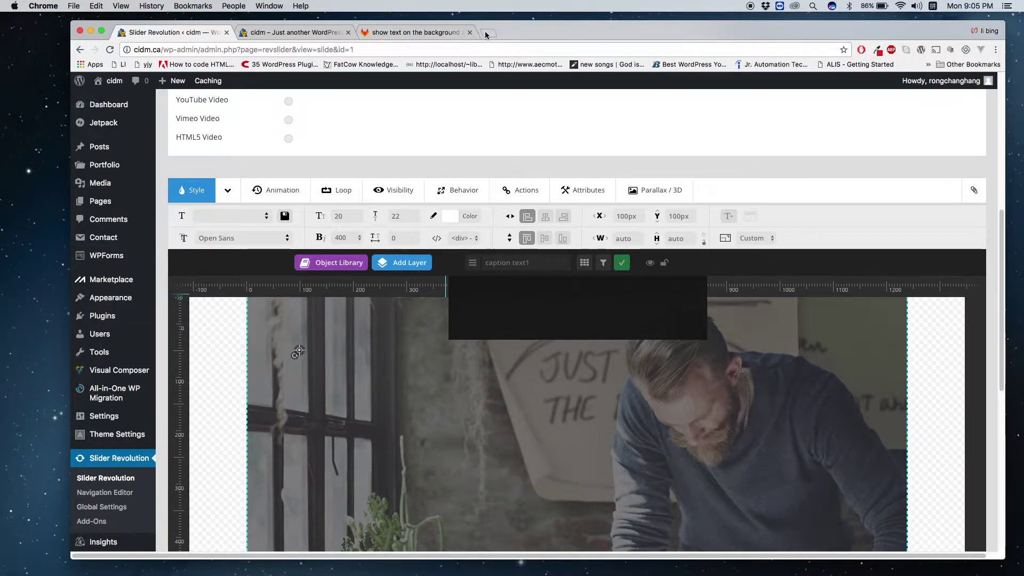
click(486, 33)
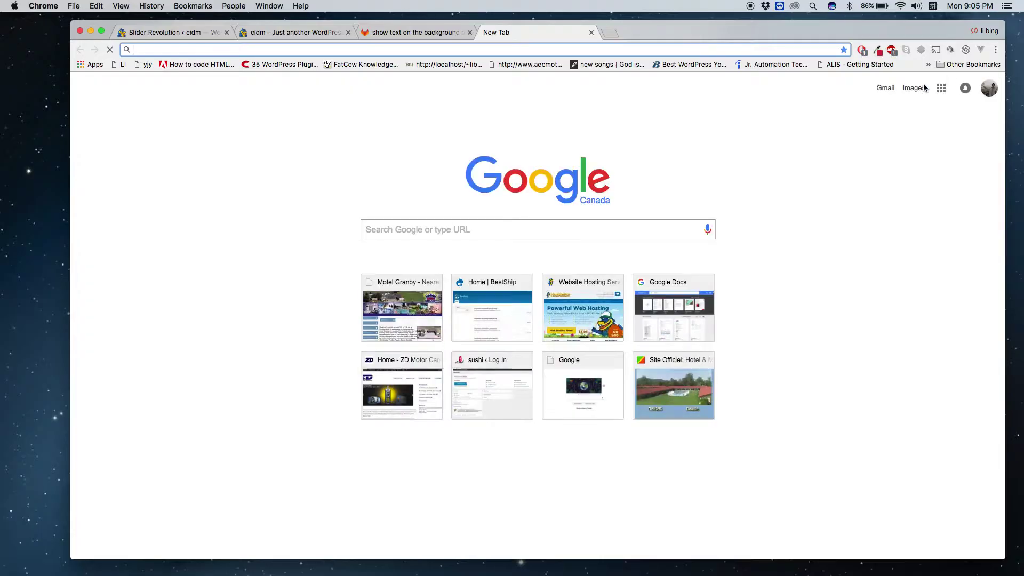
Launch Google Docs from the Google apps grid and pull its tab out of the tab row.
click(942, 88)
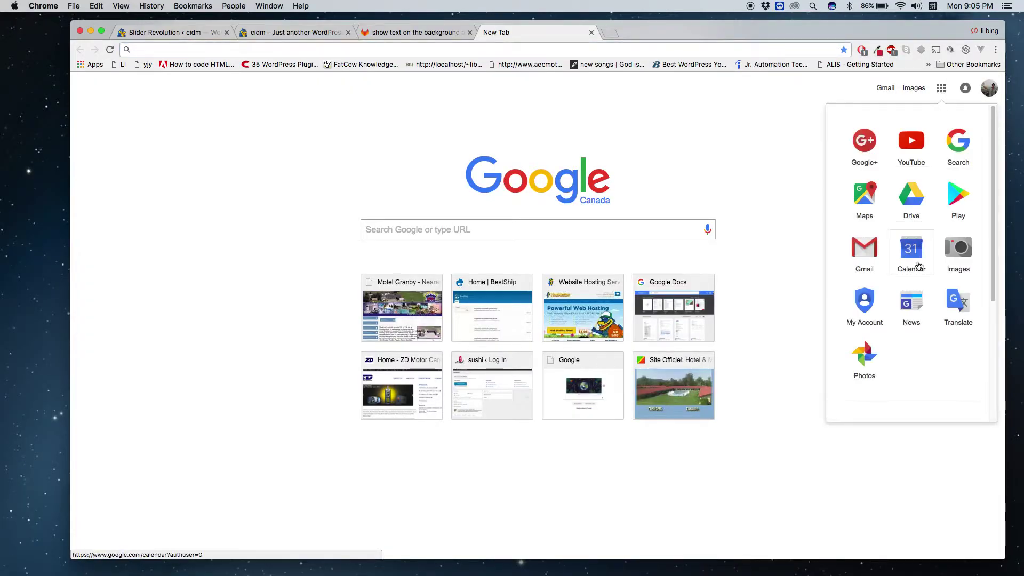
scroll(910, 250, down, 1)
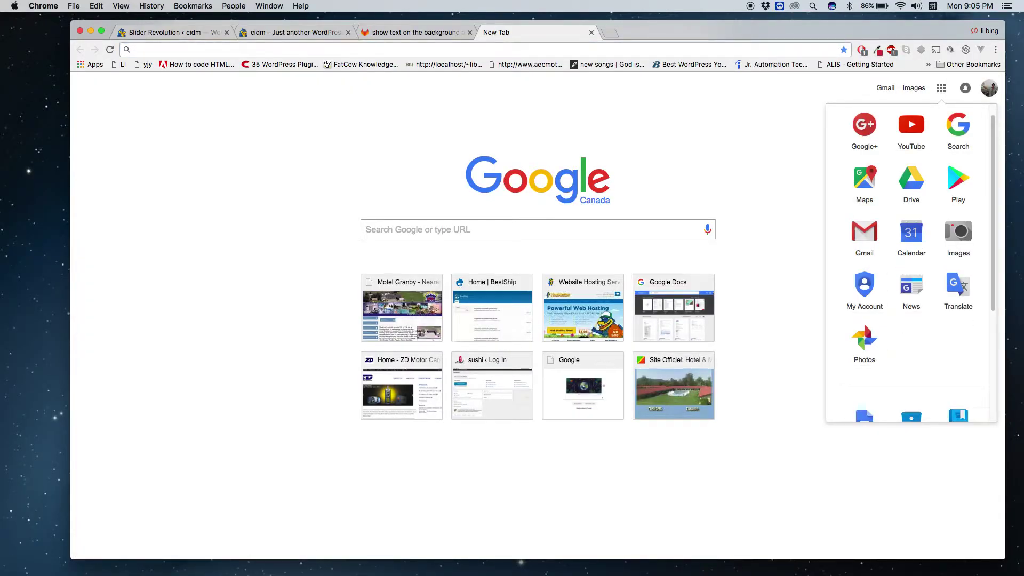
scroll(853, 336, down, 3)
click(869, 328)
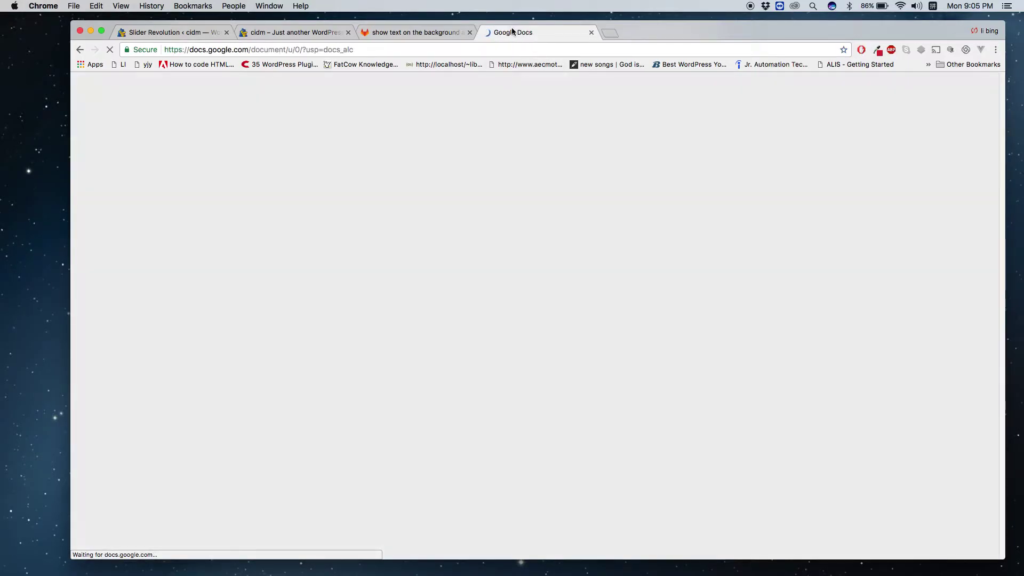
drag(511, 27, 729, 208)
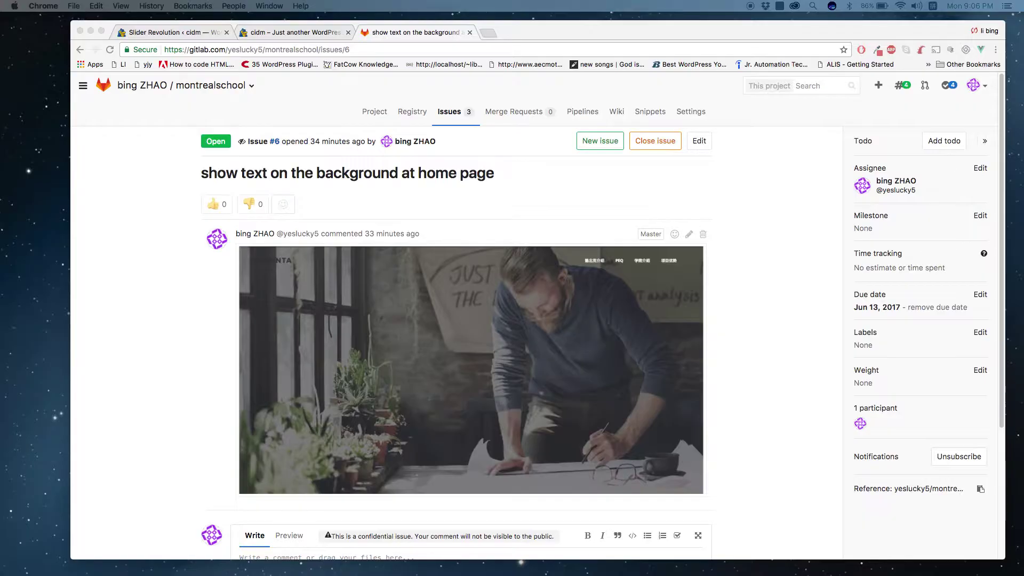
Paste 蒙特利尔国际学院 into the text layer and nudge it right and down.
click(232, 31)
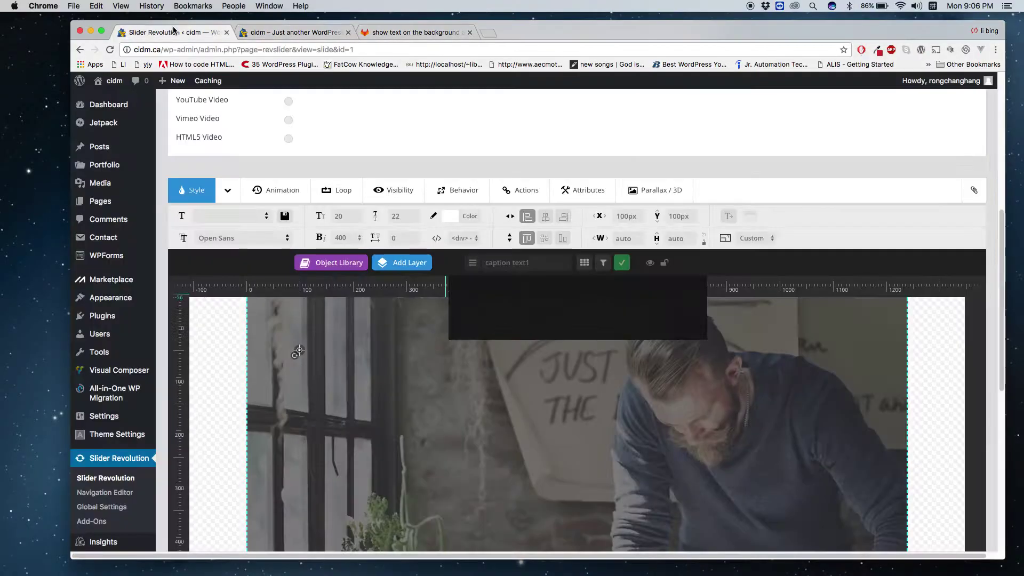
text(蒙特利尔国际学院)
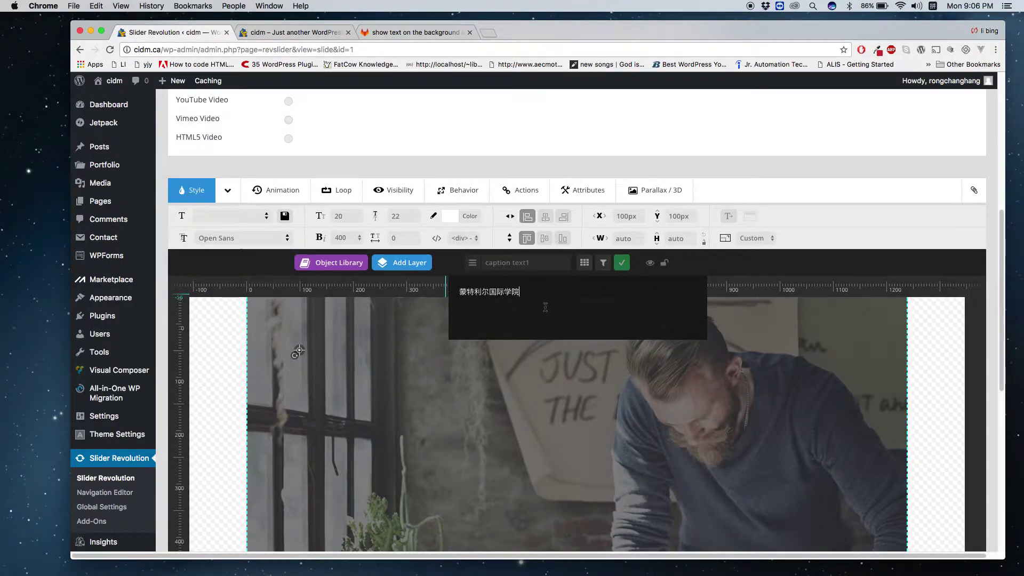
drag(384, 363, 580, 385)
Enlarge the title layer box to about 307×119 px and reselect the whole title.
scroll(545, 375, down, 3)
scroll(545, 375, down, 3)
scroll(554, 363, up, 5)
drag(533, 390, 541, 461)
scroll(541, 460, down, 7)
drag(584, 270, 664, 323)
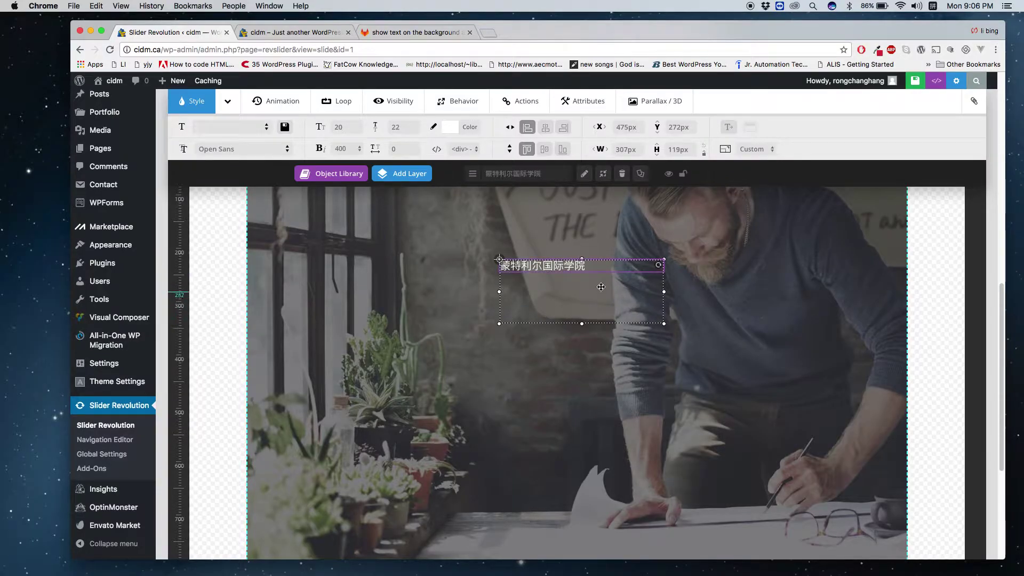
double_click(584, 265)
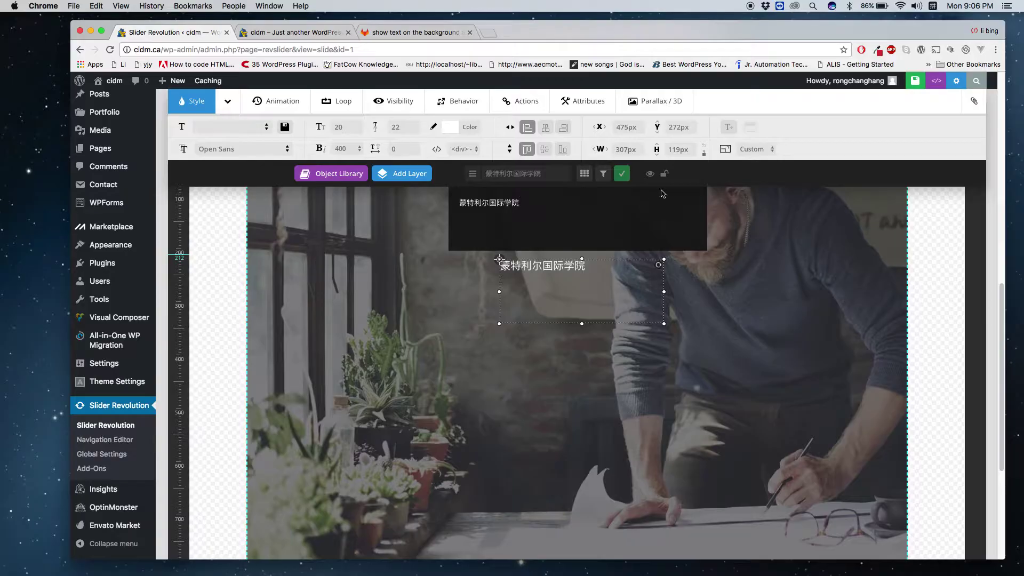
drag(530, 203, 409, 203)
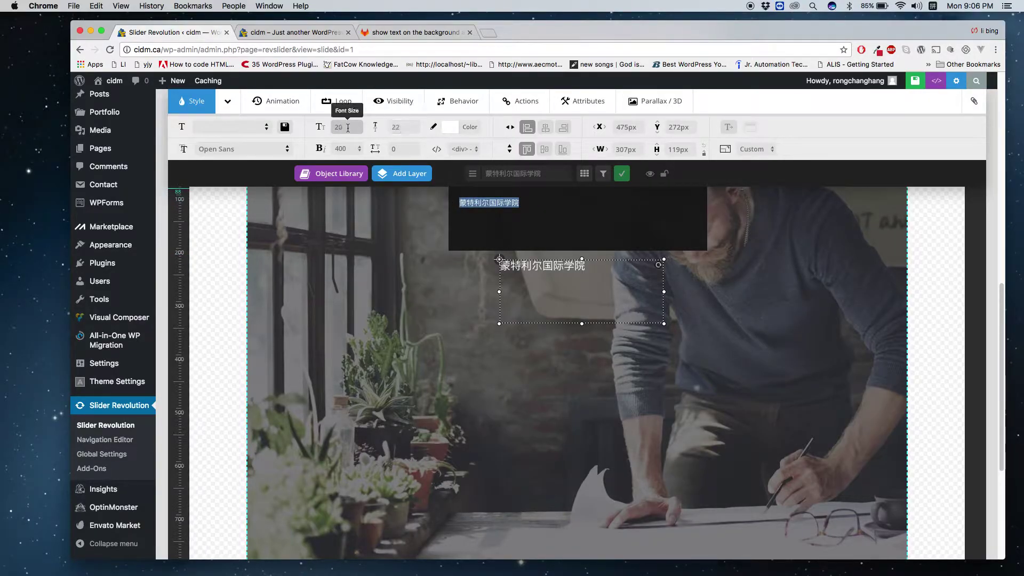
Set the title's font size from 20px to 35px.
click(328, 127)
mouse_move(328, 127)
mouse_down()
mouse_move(349, 125)
mouse_move(330, 126)
mouse_up()
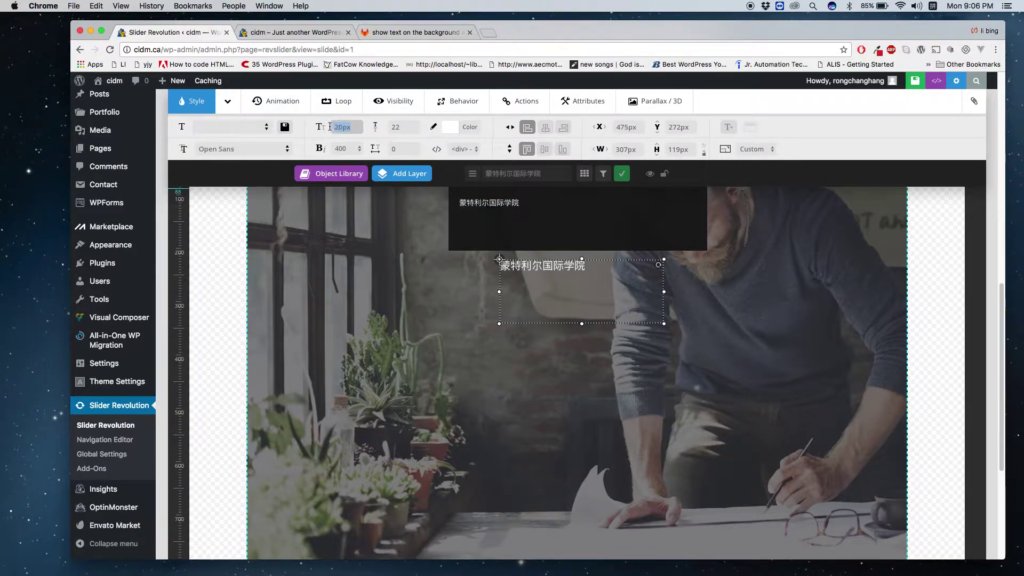
text(35p x)
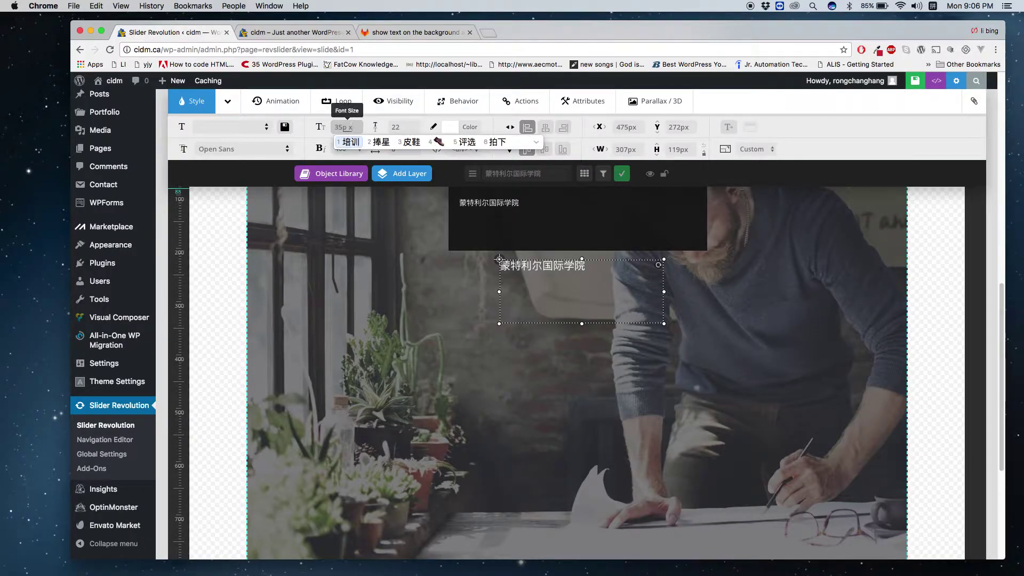
key(Return)
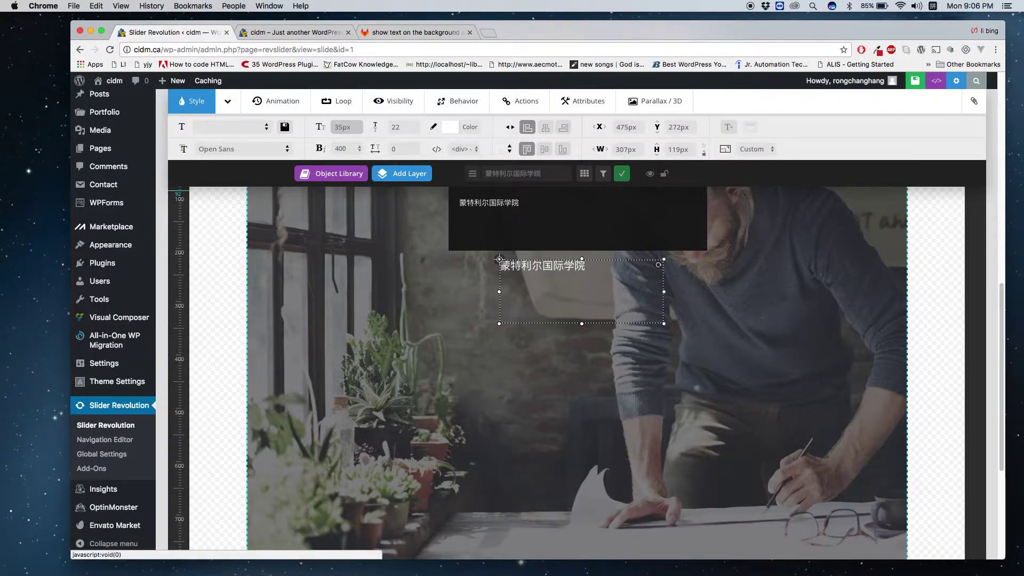
click(437, 320)
Move the title layer down toward the slide's middle, to X 488px, Y 344px.
mouse_move(572, 267)
mouse_down()
mouse_move(569, 320)
mouse_move(572, 277)
mouse_up()
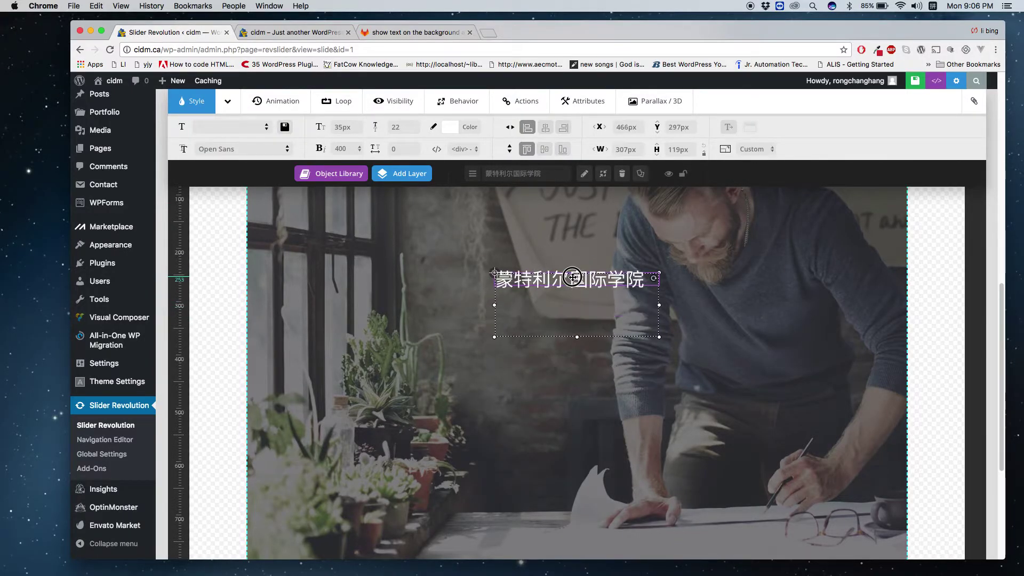
click(560, 370)
scroll(549, 358, down, 5)
scroll(555, 333, up, 5)
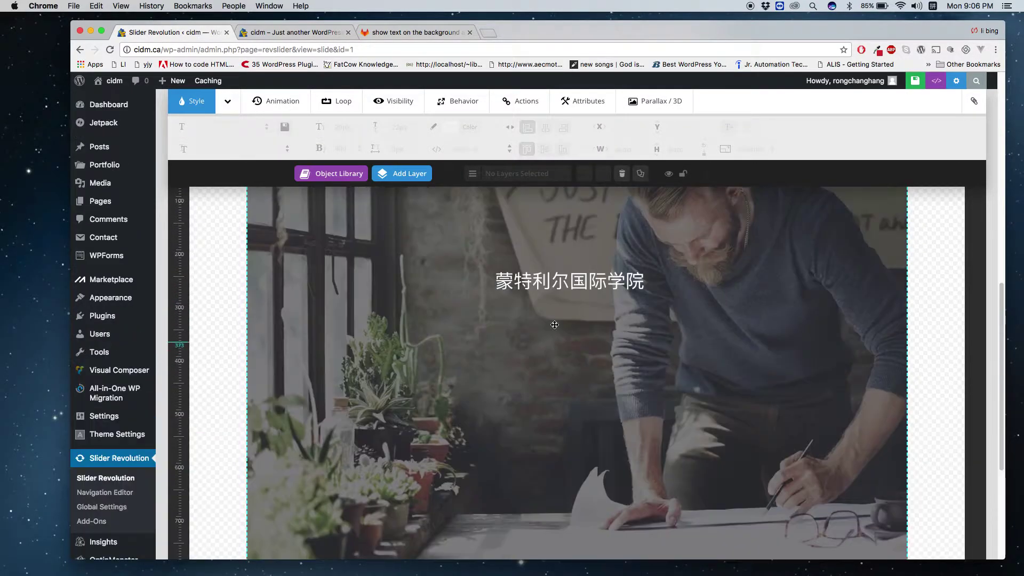
click(656, 292)
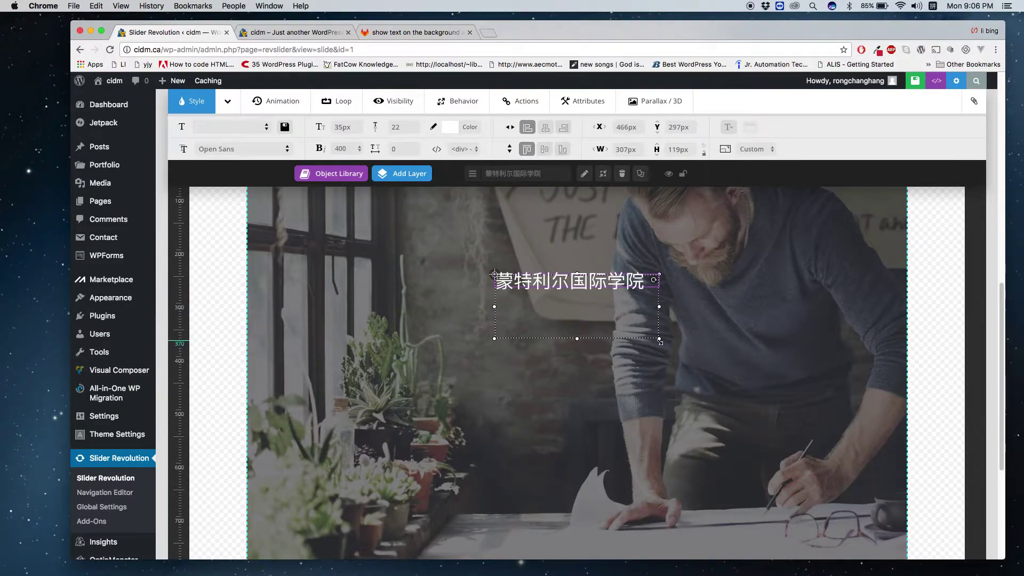
drag(659, 339, 668, 362)
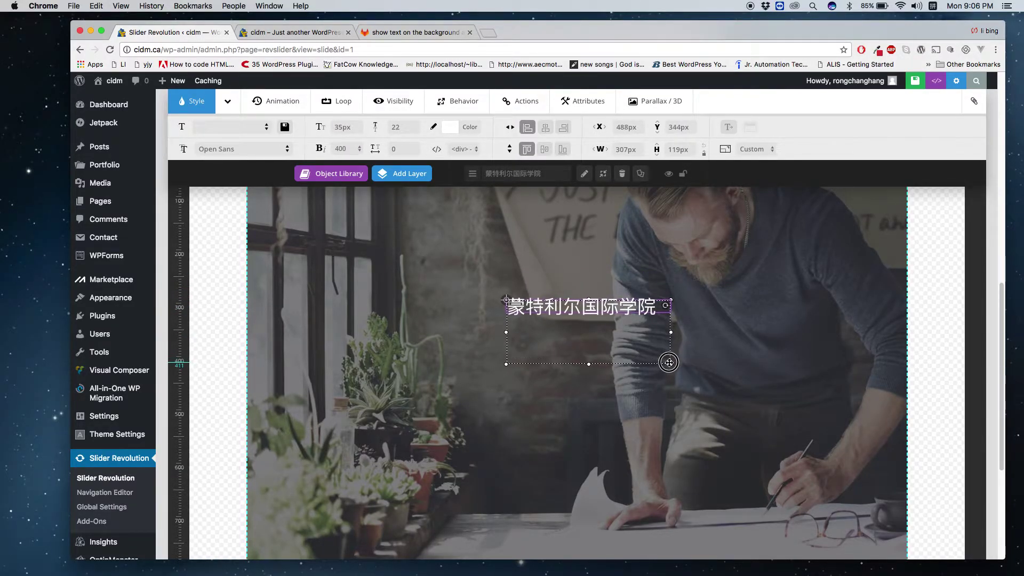
click(465, 260)
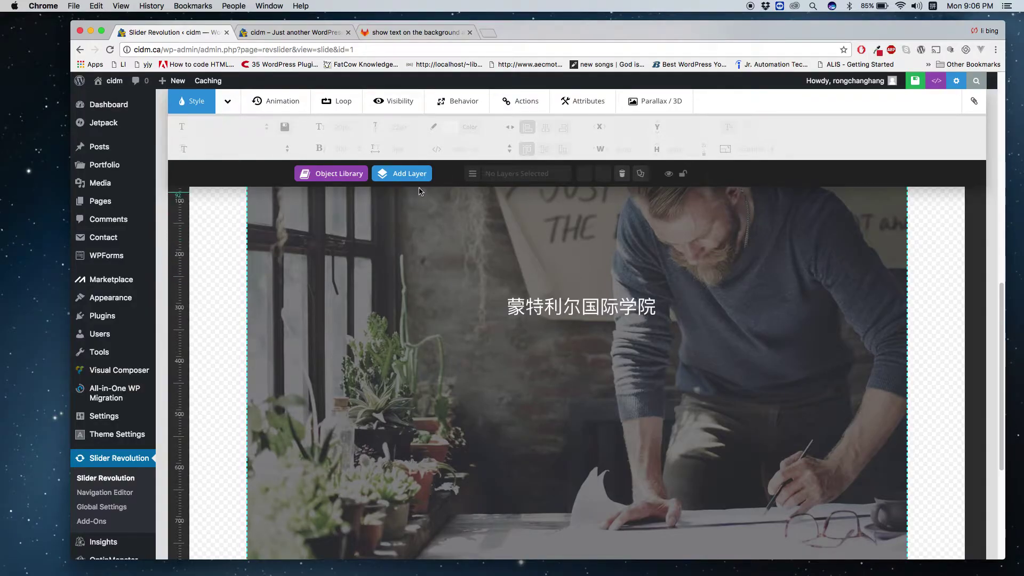
Choose Add Layer > Button and browse the Add Button Layer dialog's style presets.
mouse_move(419, 184)
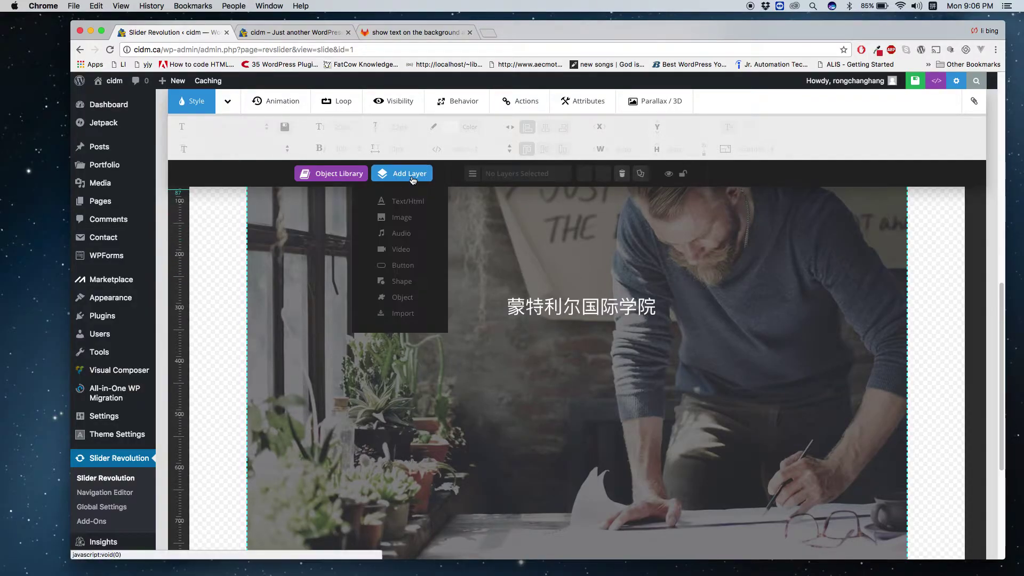
click(415, 266)
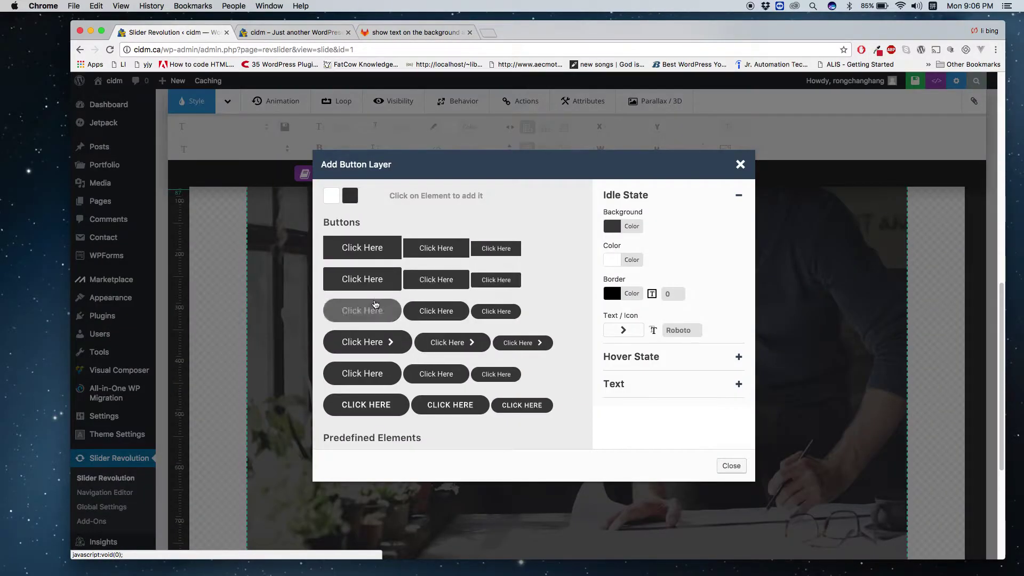
scroll(368, 334, up, 4)
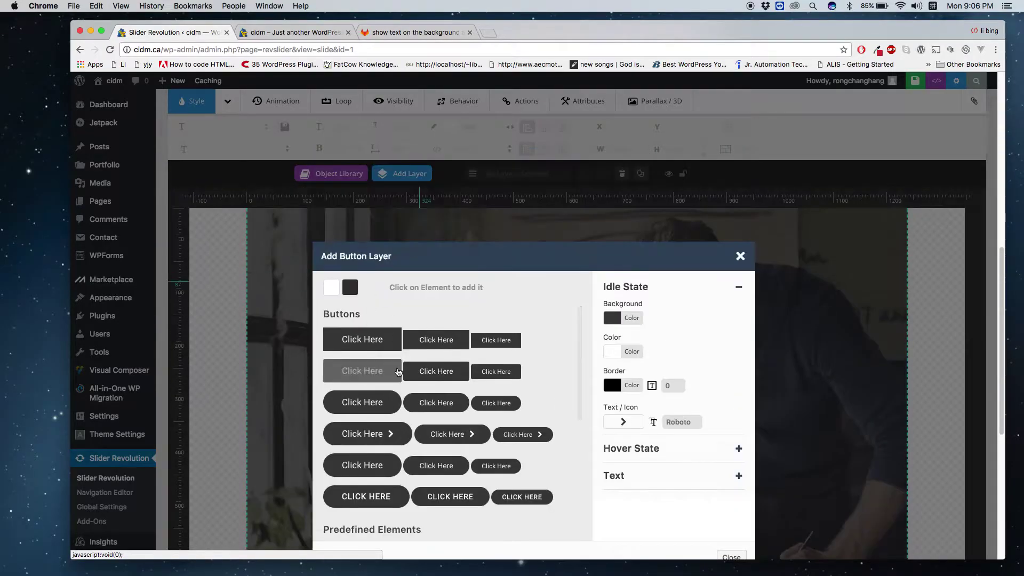
scroll(394, 369, down, 5)
scroll(574, 354, up, 5)
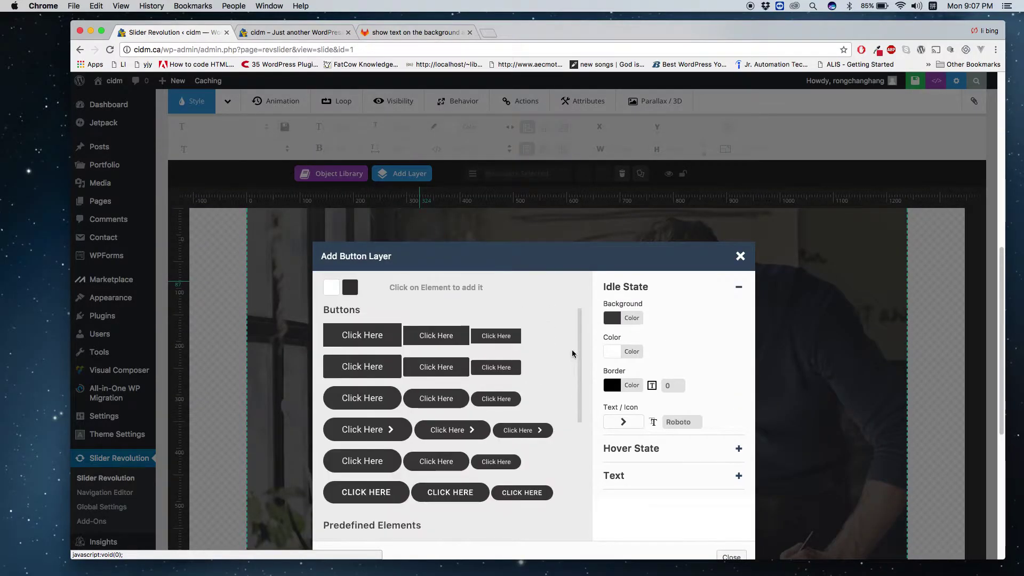
scroll(574, 354, up, 1)
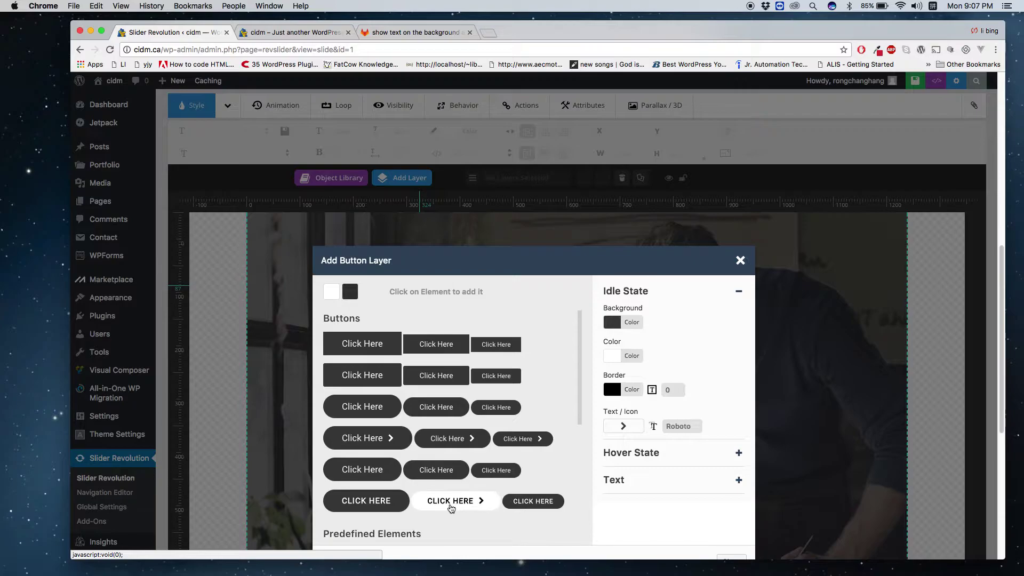
Add the dark rounded CLICK HERE button preset and place it below the Chinese title.
click(447, 505)
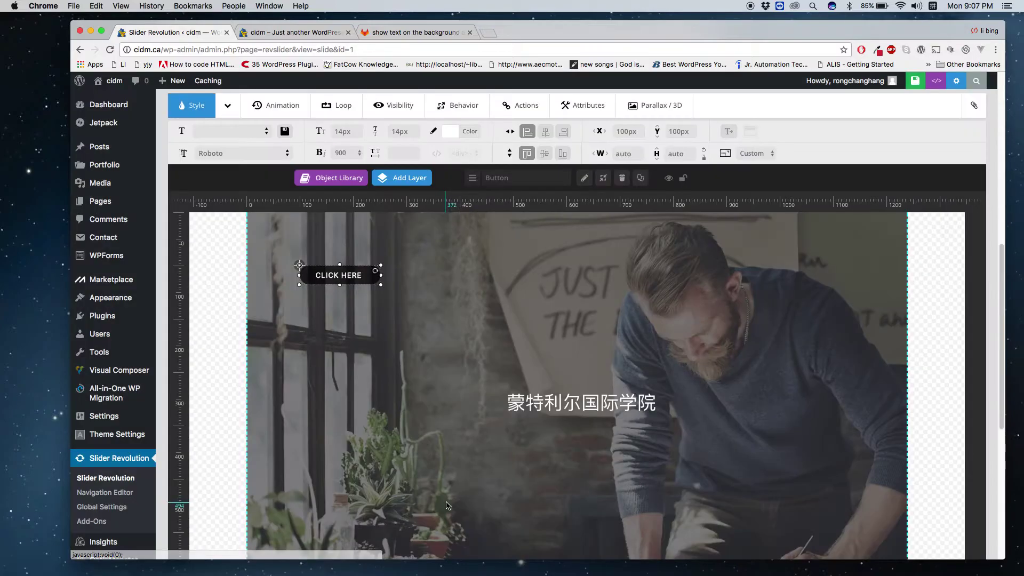
drag(373, 277, 571, 474)
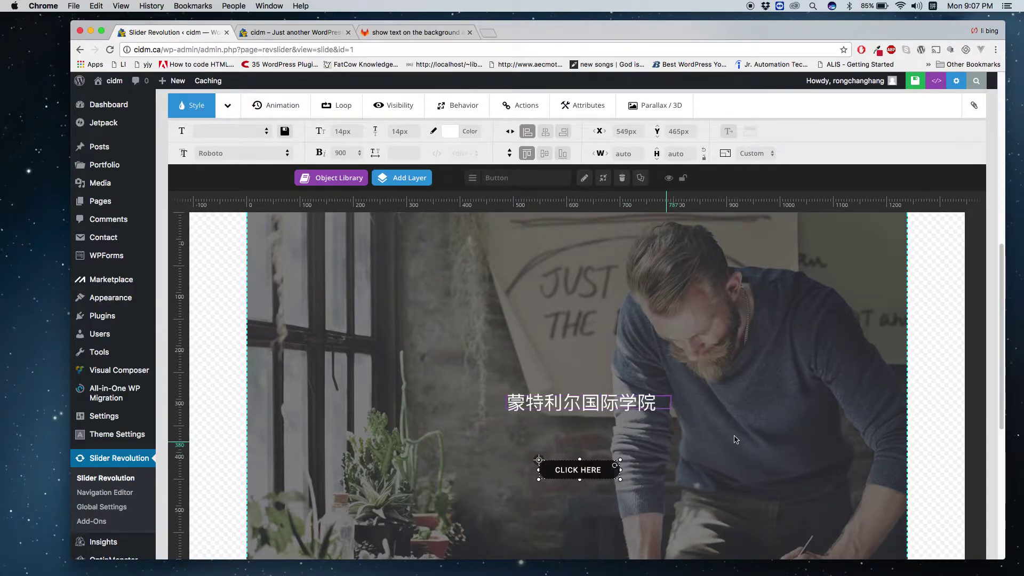
scroll(574, 464, down, 4)
scroll(584, 373, up, 2)
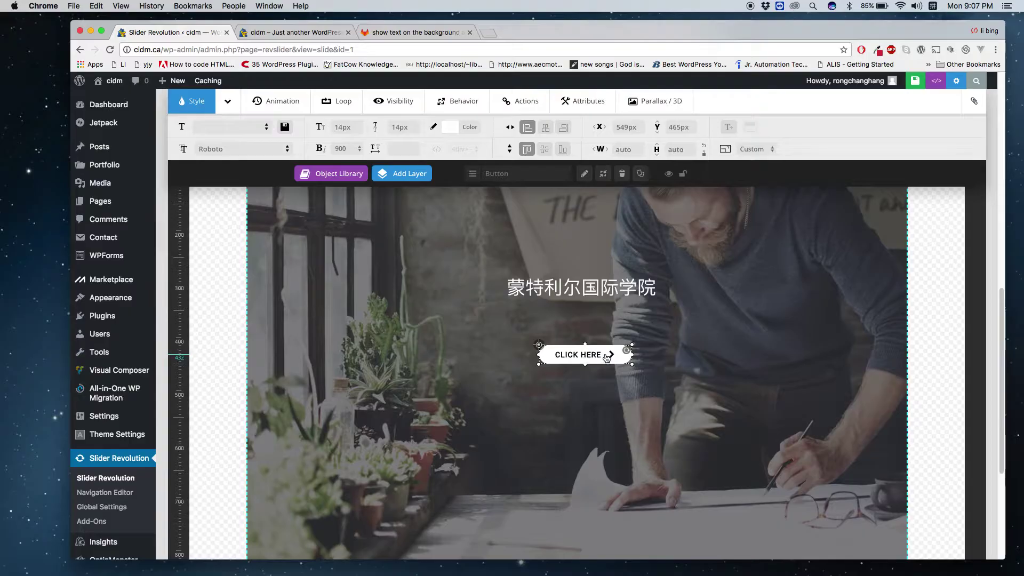
Replace the button label 'Click Here' with 联系我们 via pinyin 'lianxiwomen'.
double_click(581, 354)
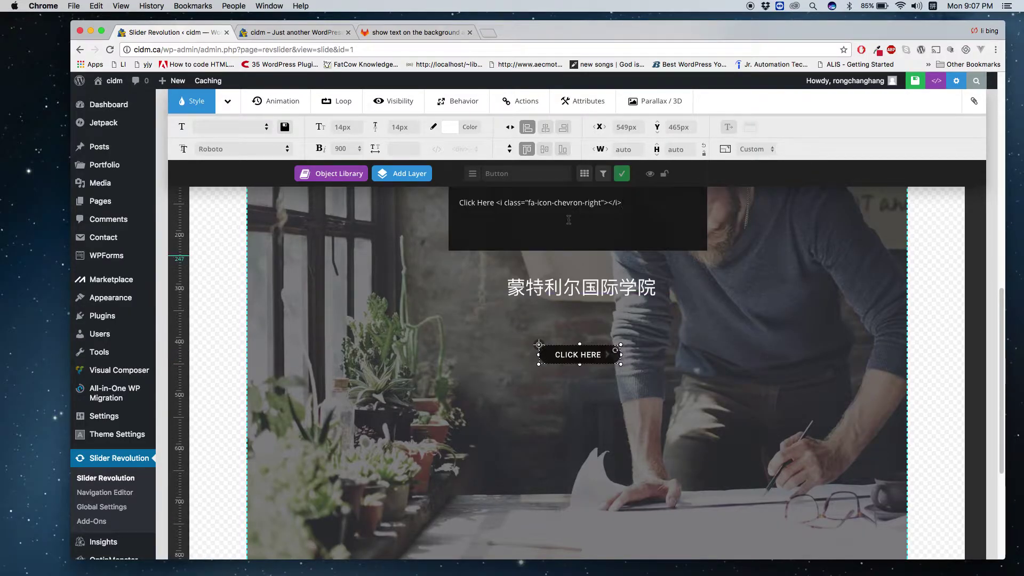
drag(493, 202, 443, 203)
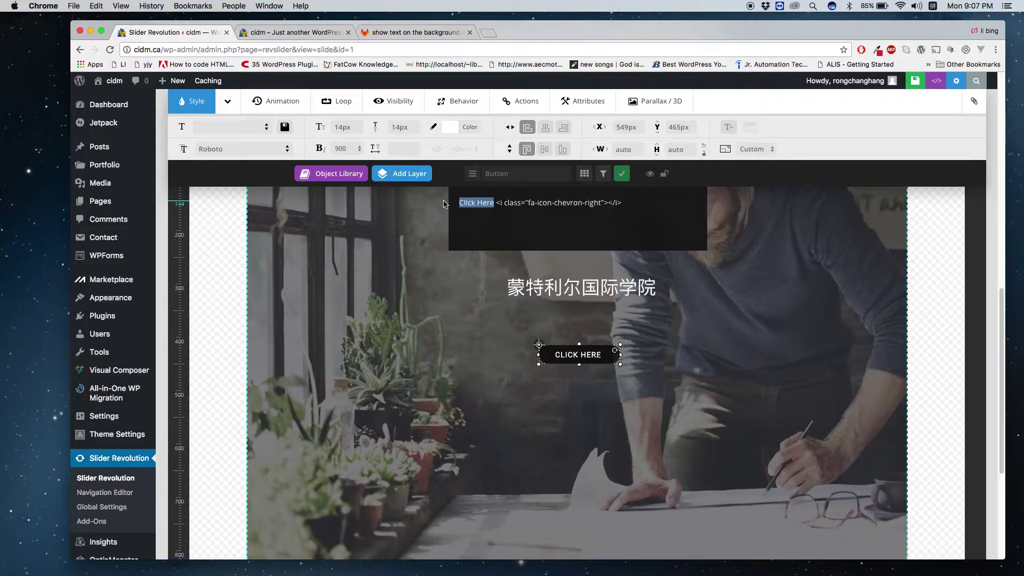
text(lianxiwomen)
key(space)
click(568, 397)
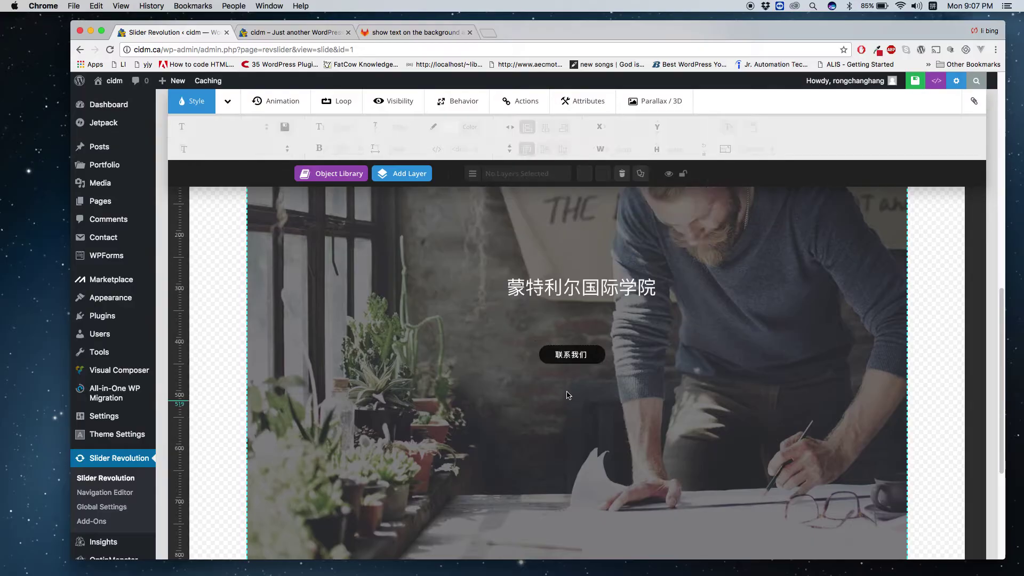
click(601, 358)
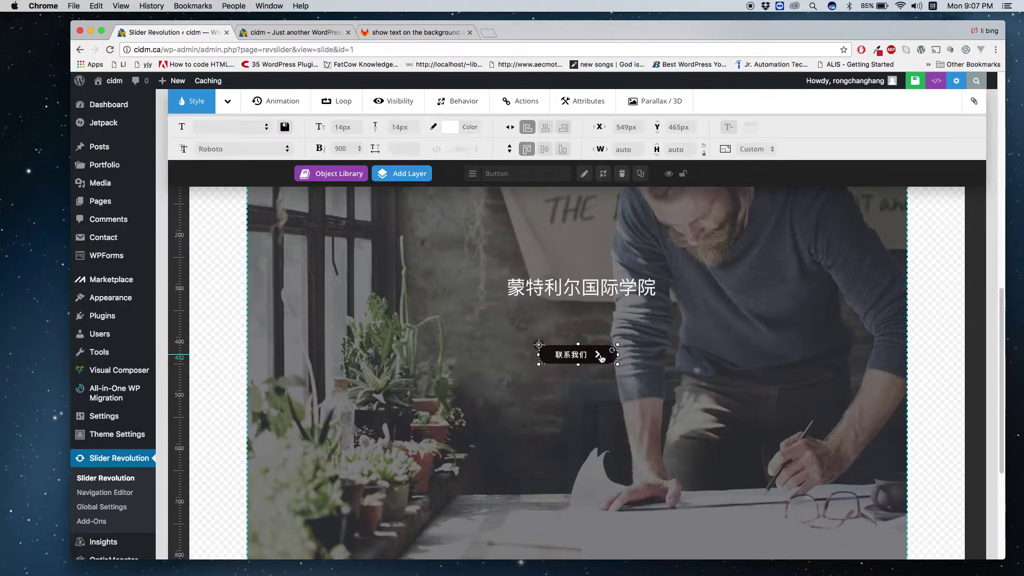
click(584, 176)
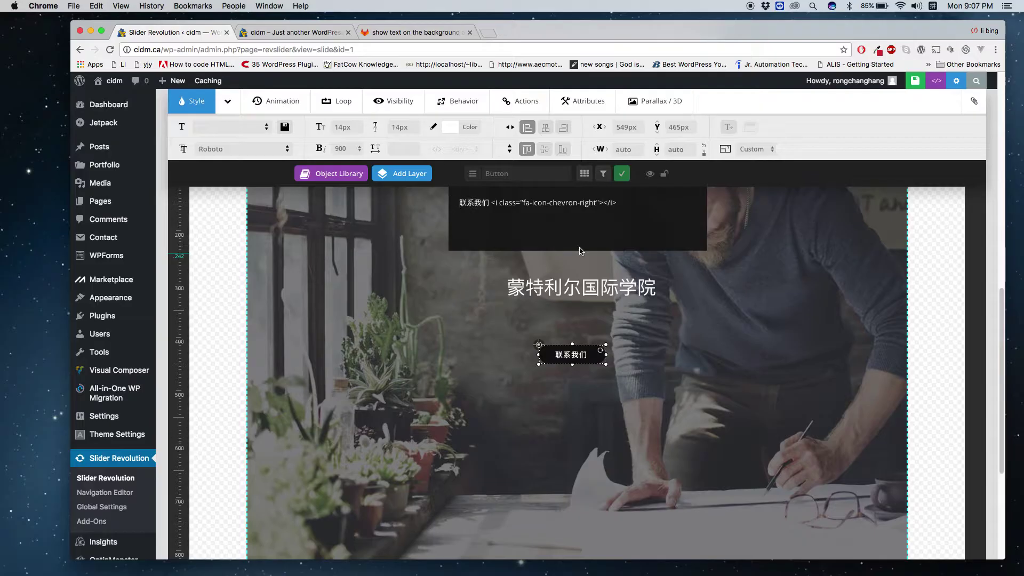
Resize the 联系我们 button to 133px wide, auto height, keeping X 549px, Y 465px.
click(603, 174)
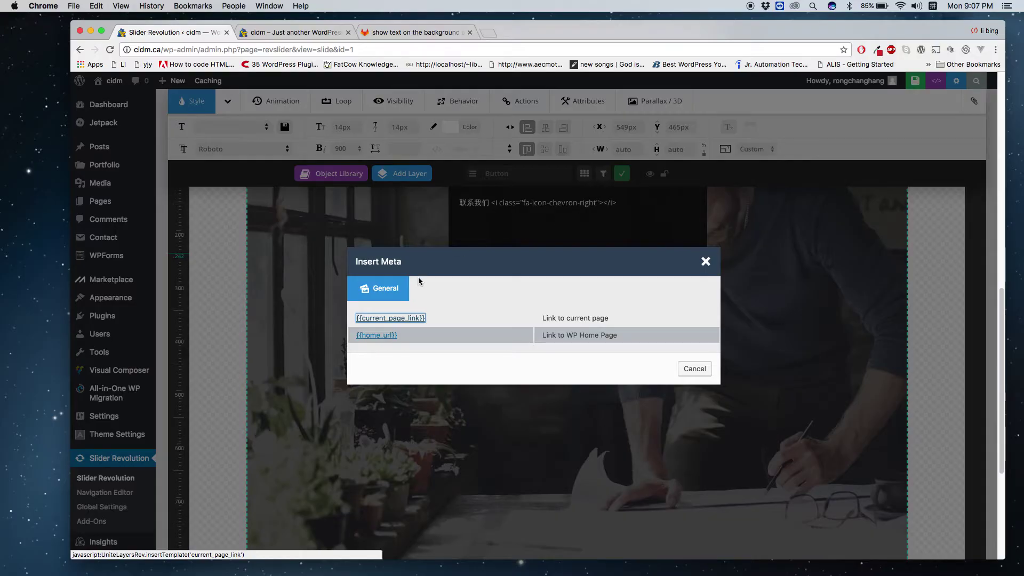
click(706, 262)
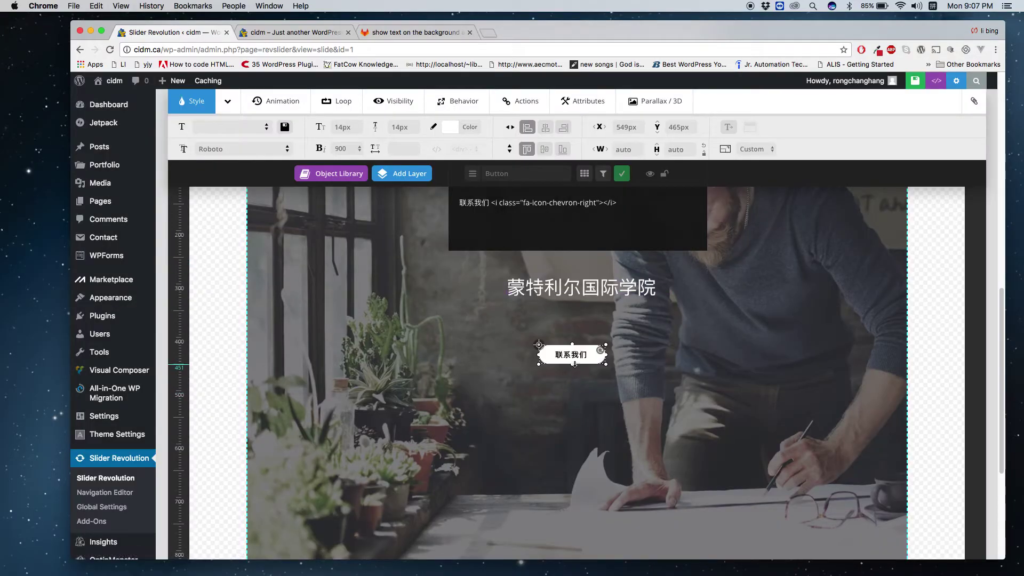
mouse_move(617, 364)
mouse_down()
mouse_move(653, 383)
mouse_move(629, 379)
mouse_up()
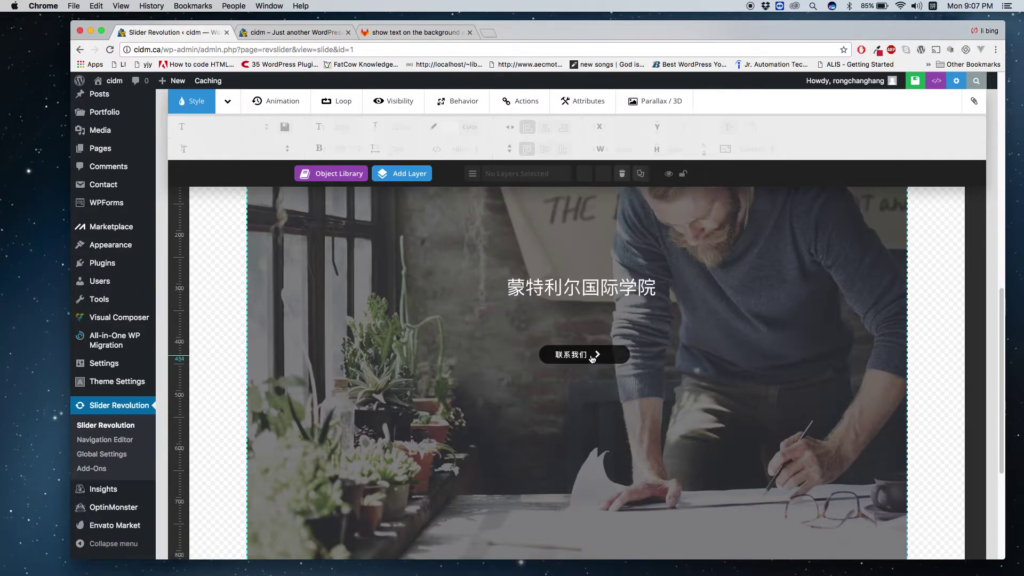
mouse_move(623, 380)
mouse_down()
mouse_move(625, 355)
mouse_move(609, 363)
mouse_up()
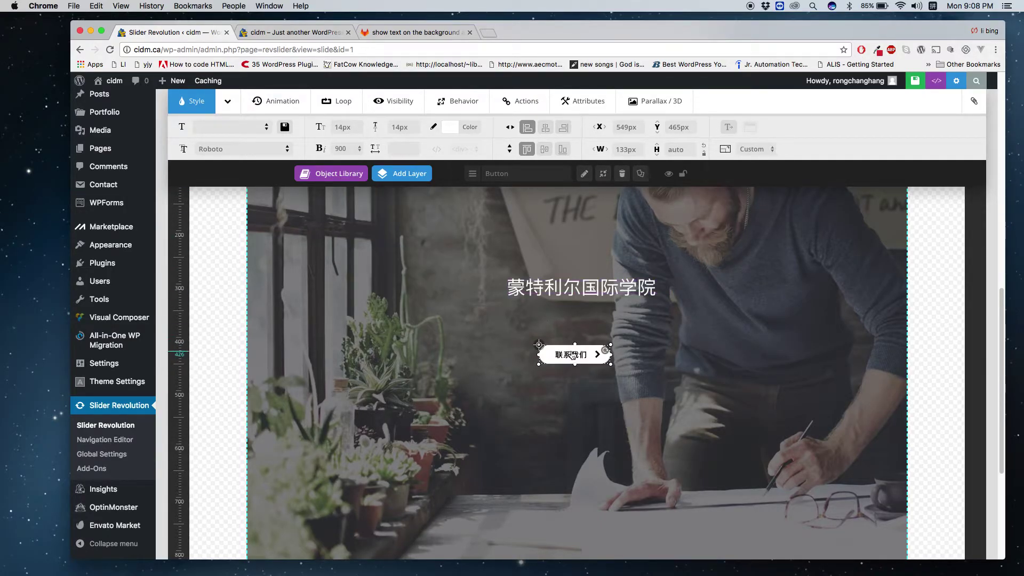
Set the button label's font size to 20px.
click(331, 128)
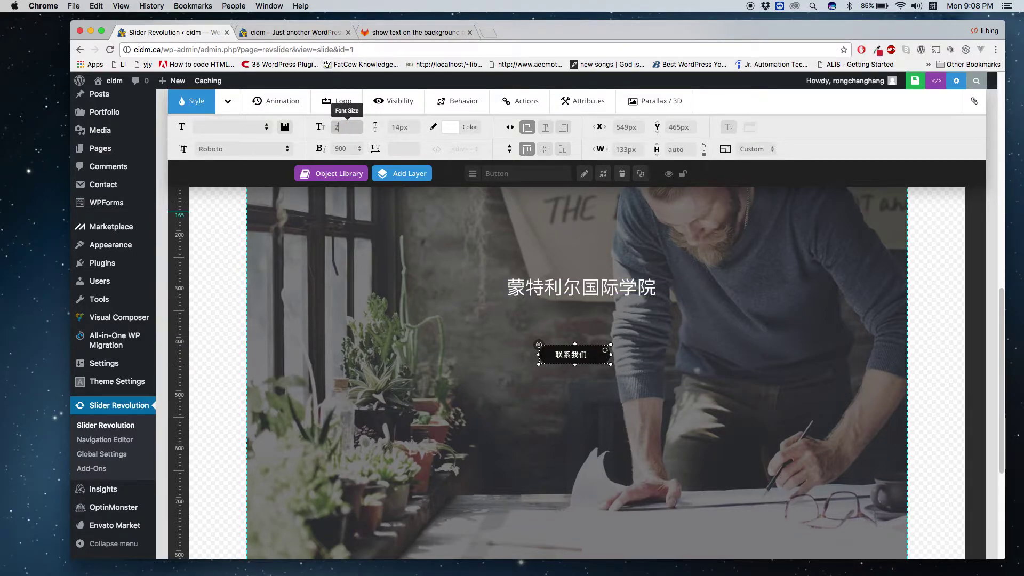
text(20)
click(470, 272)
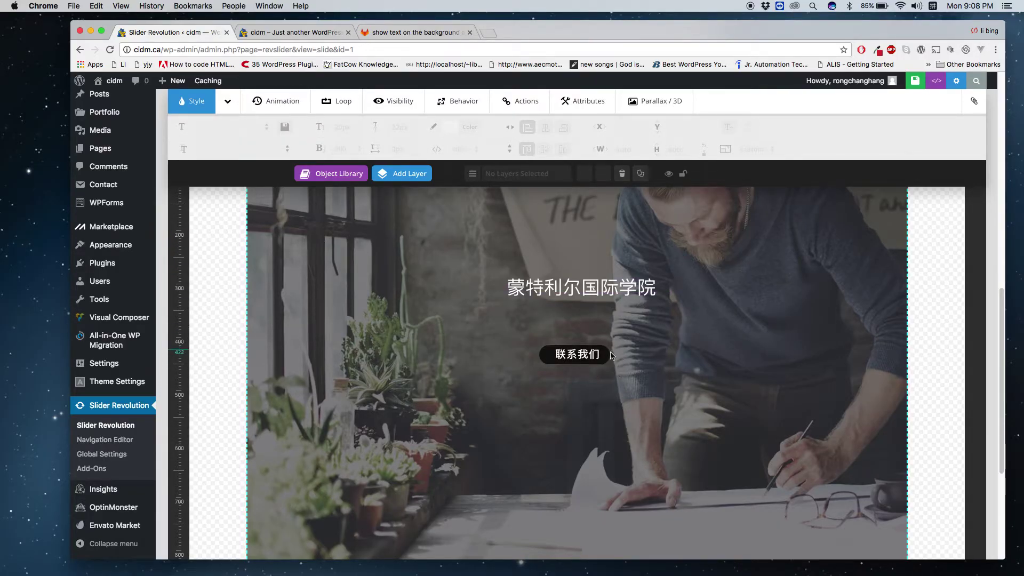
Move the 联系我们 button to X 565px, Y 466px and resize it to about 150px wide.
click(595, 362)
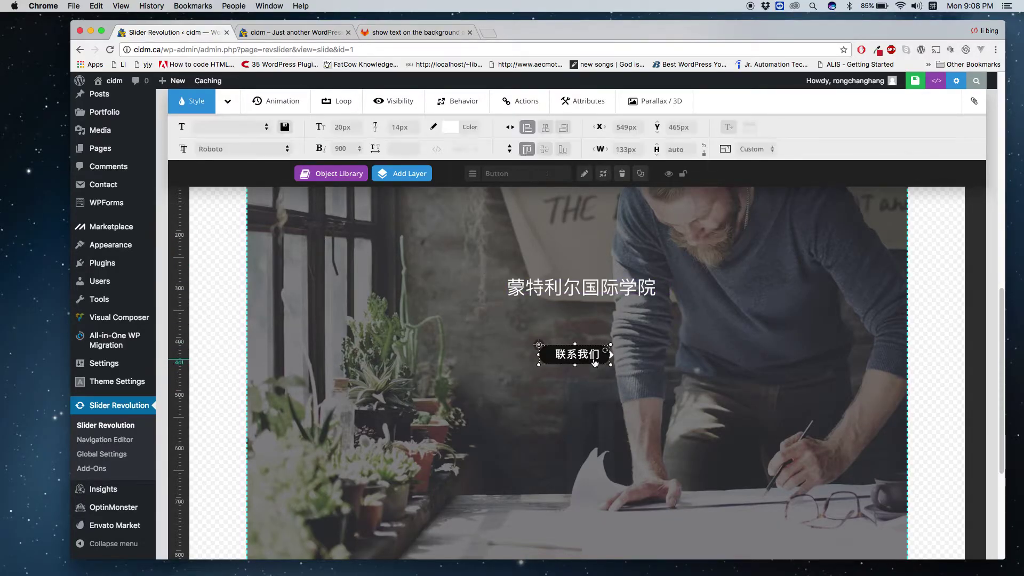
drag(595, 363, 640, 367)
click(599, 384)
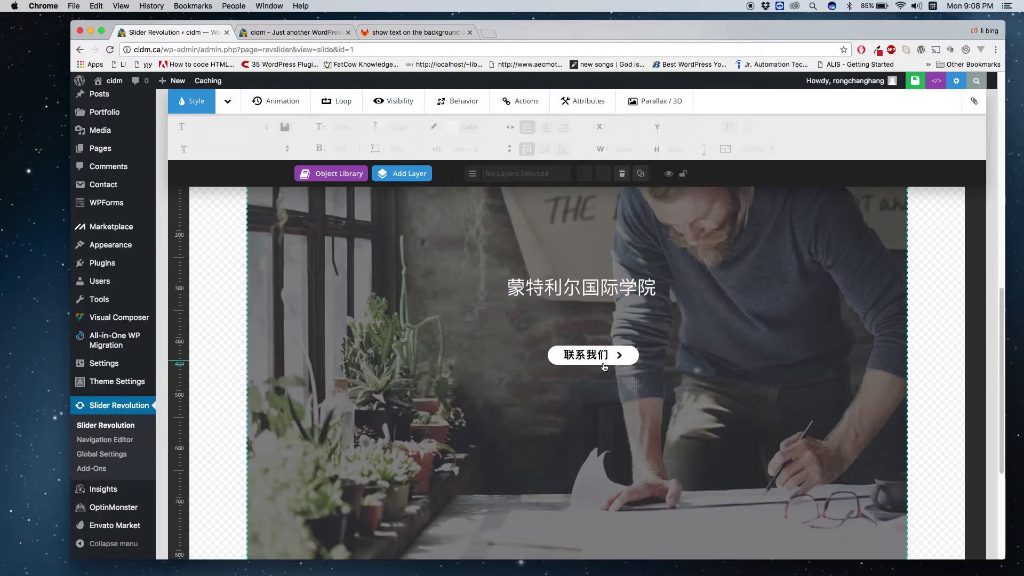
click(630, 368)
drag(638, 366, 628, 367)
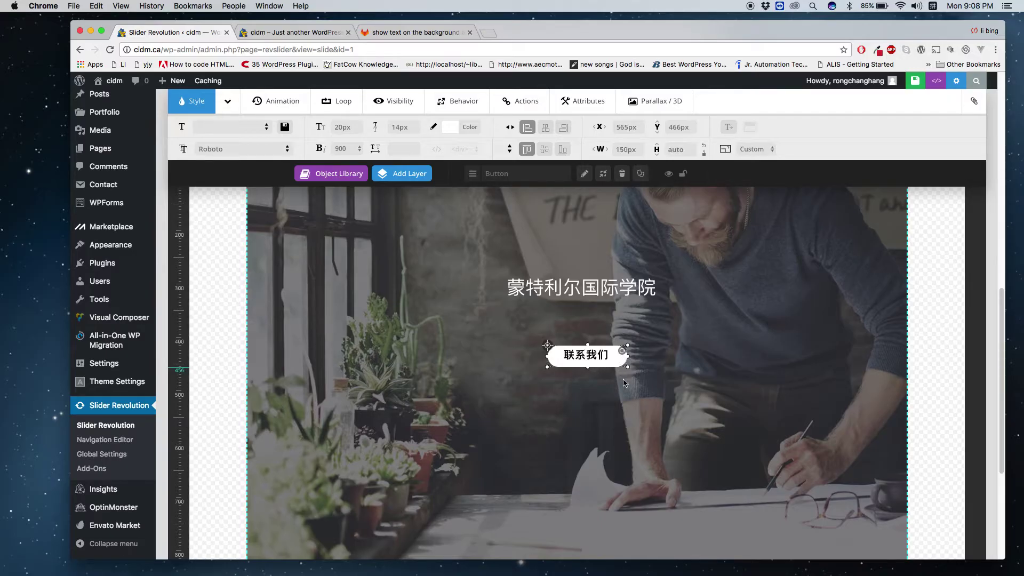
click(625, 382)
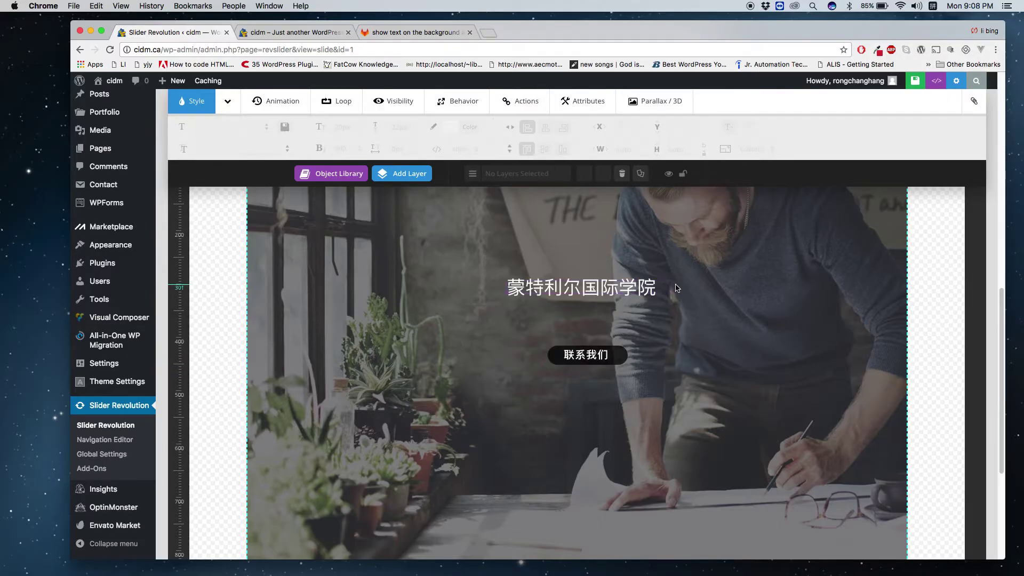
Move the 联系我们 button up about 37px to X 559px, Y 429px.
scroll(640, 373, up, 5)
scroll(590, 462, down, 3)
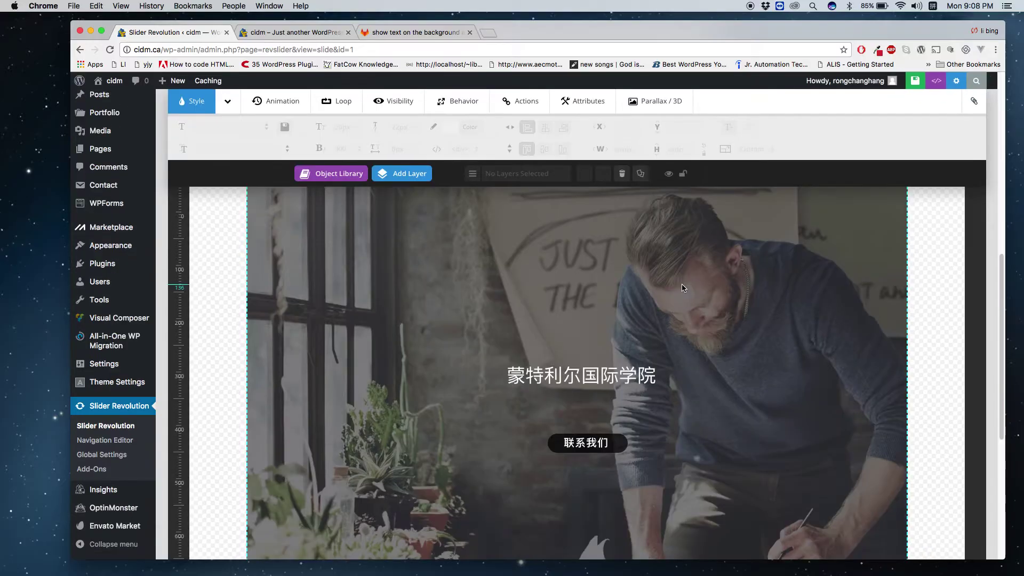
drag(588, 446, 585, 426)
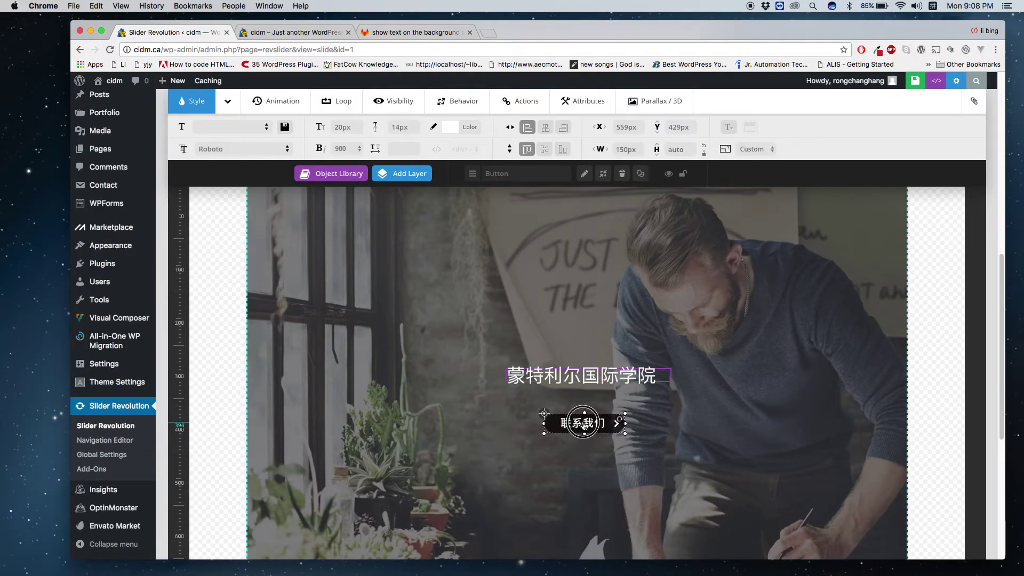
Check the title layer's text, then reselect the 联系我们 button layer.
click(570, 458)
click(535, 380)
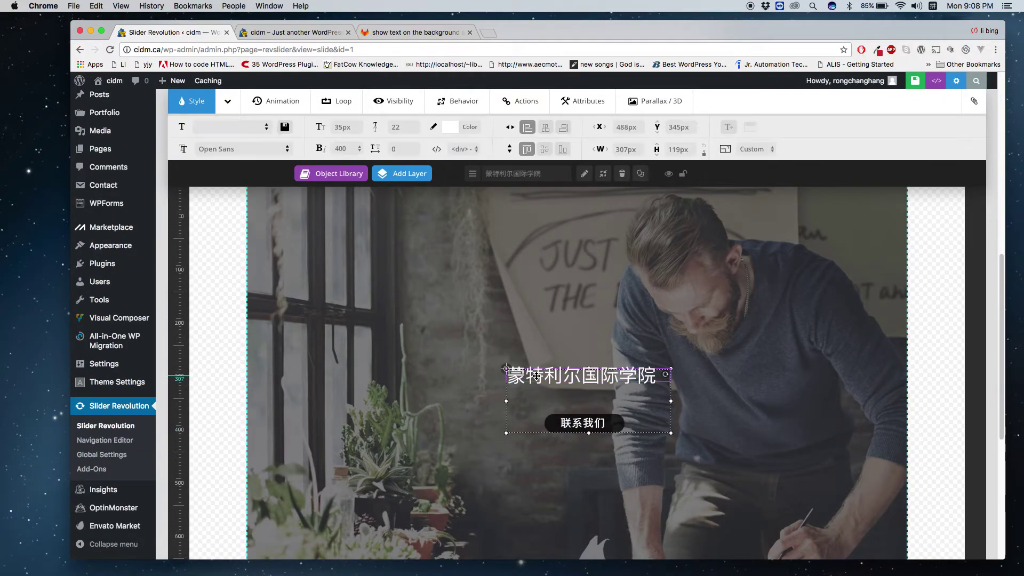
mouse_move(425, 179)
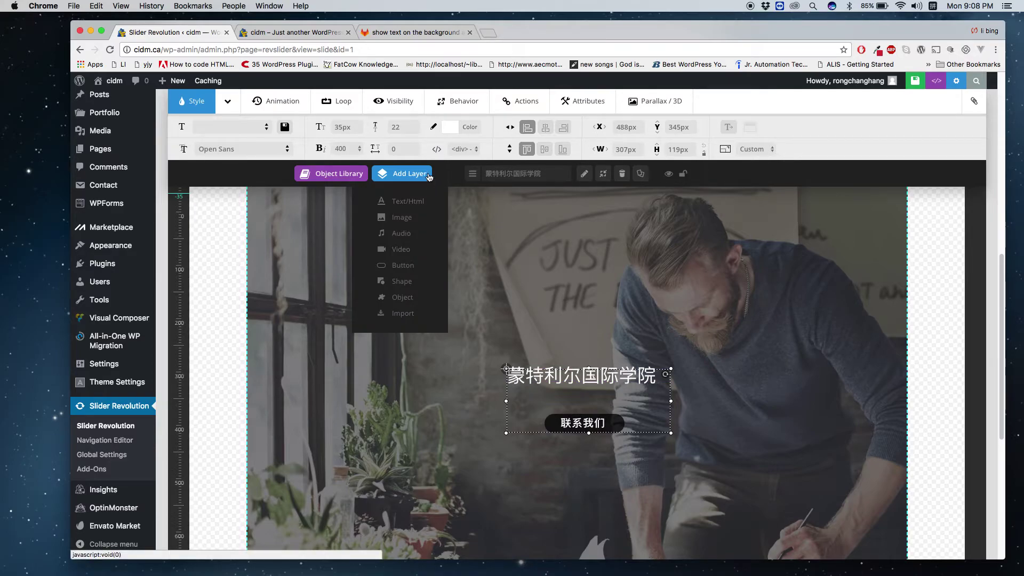
drag(574, 422, 574, 422)
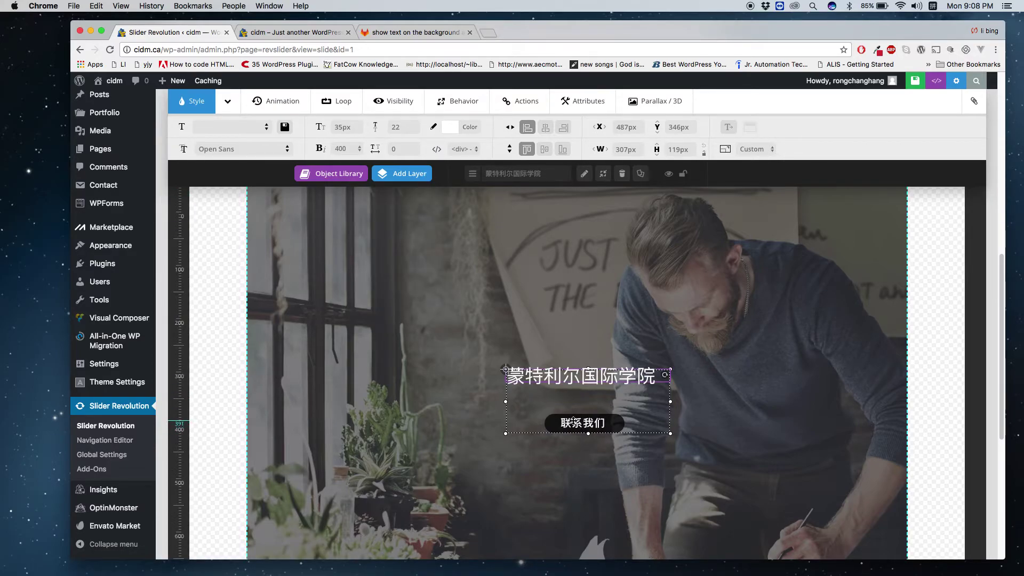
double_click(572, 420)
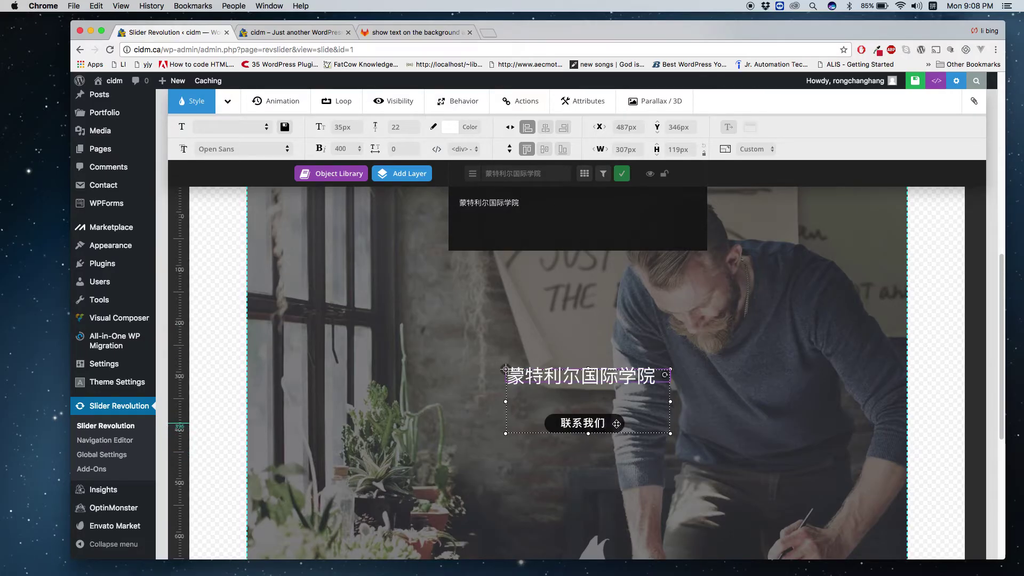
click(625, 456)
click(620, 425)
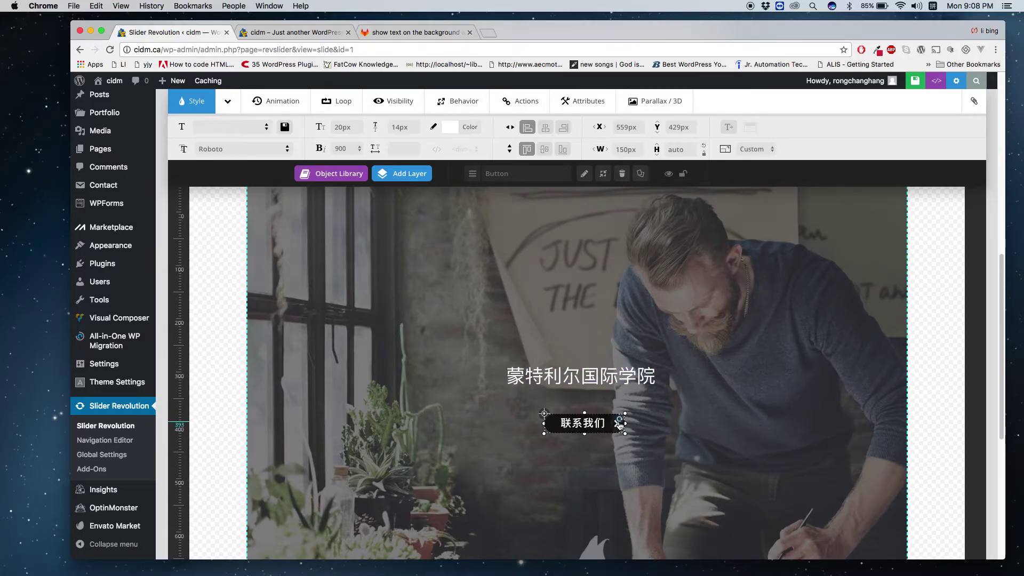
Edit the 联系我们 button's text with the cursor before the label and English input active.
double_click(621, 425)
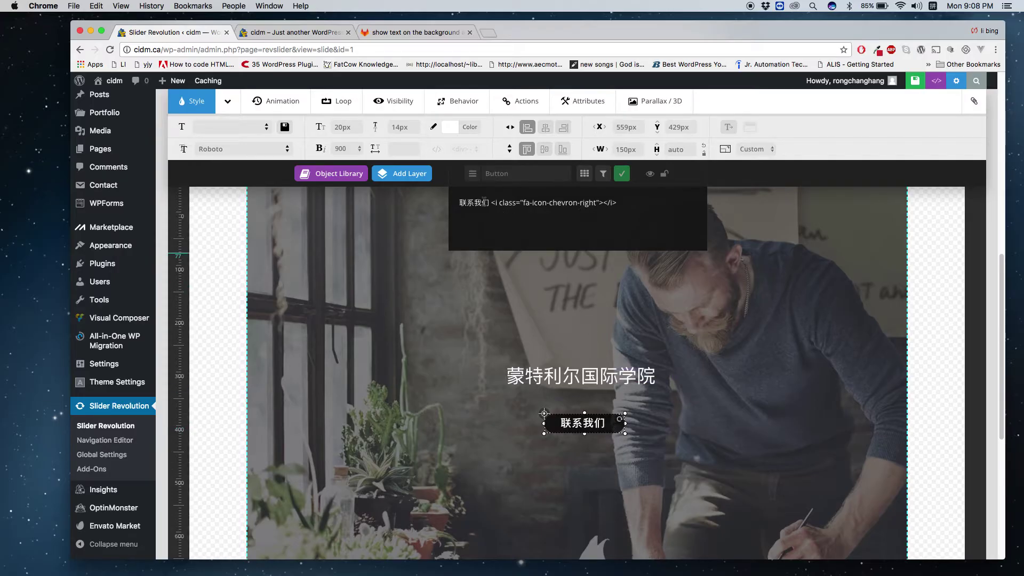
click(460, 202)
click(936, 8)
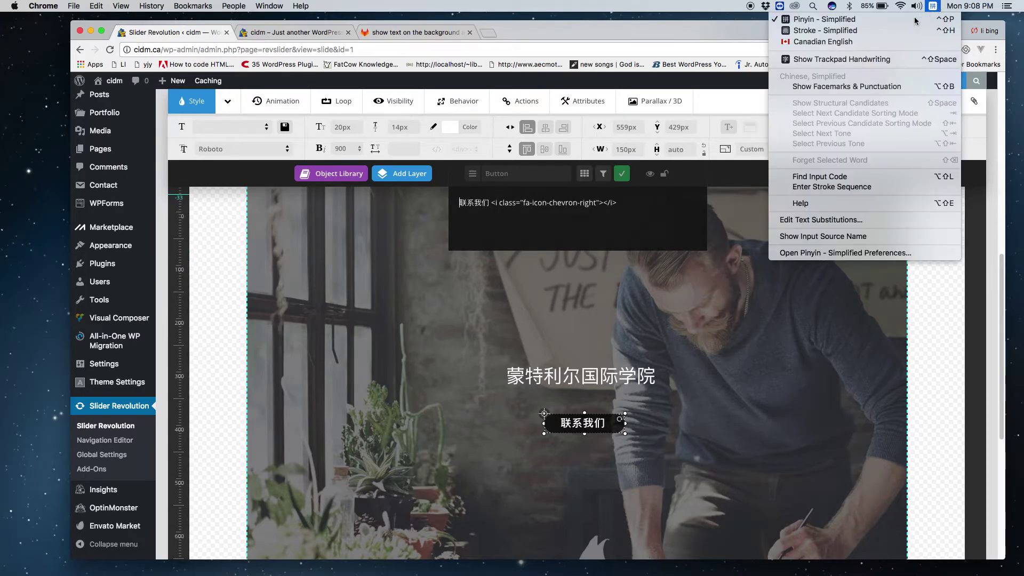
click(885, 39)
Wrap the button label in an <a href="tel:…"> link with the school's phone number.
text(<a)
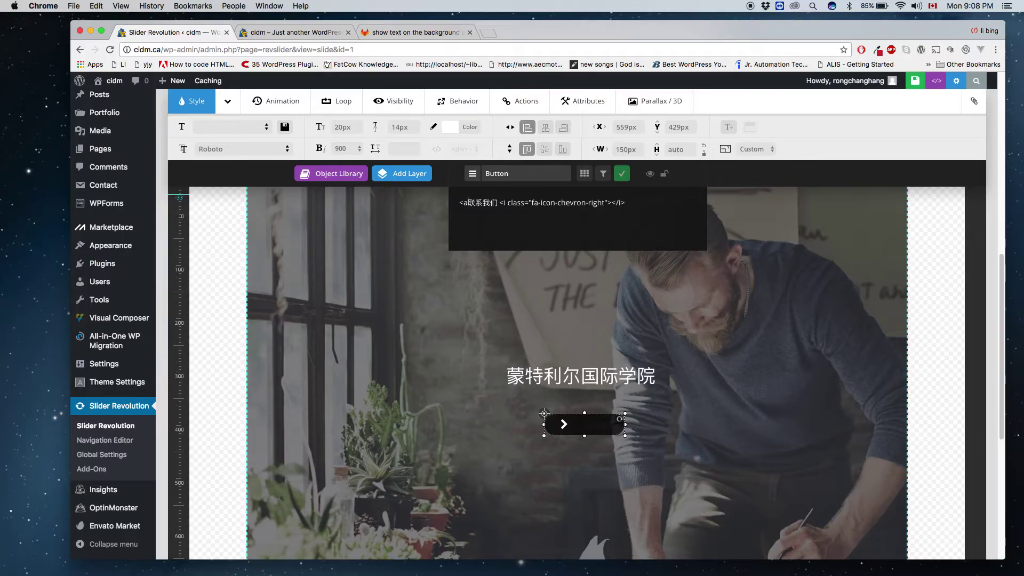
text(>)
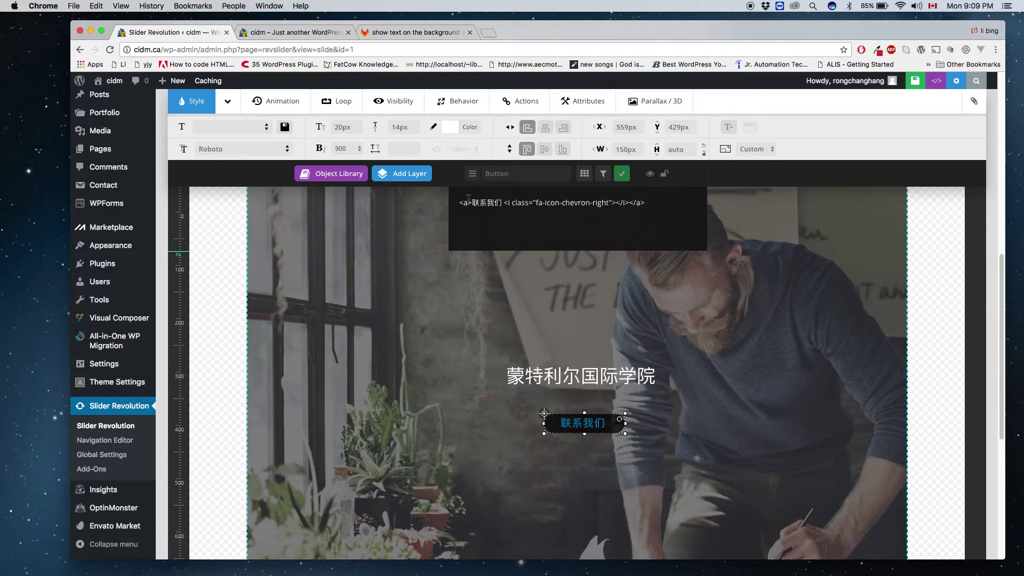
text(hred=")
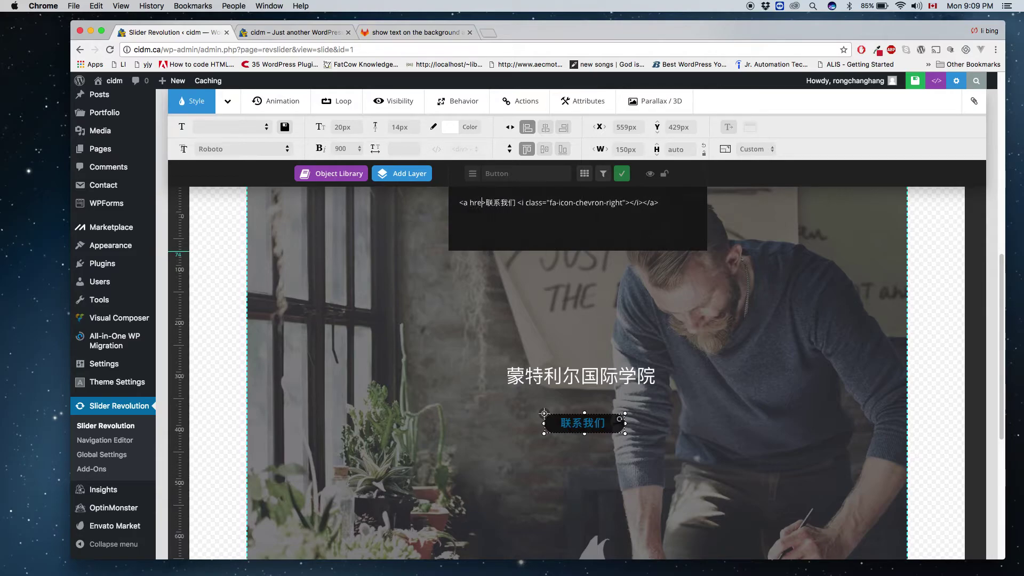
key(BackSpace)
key(BackSpace)
key(BackSpace)
text(f=")
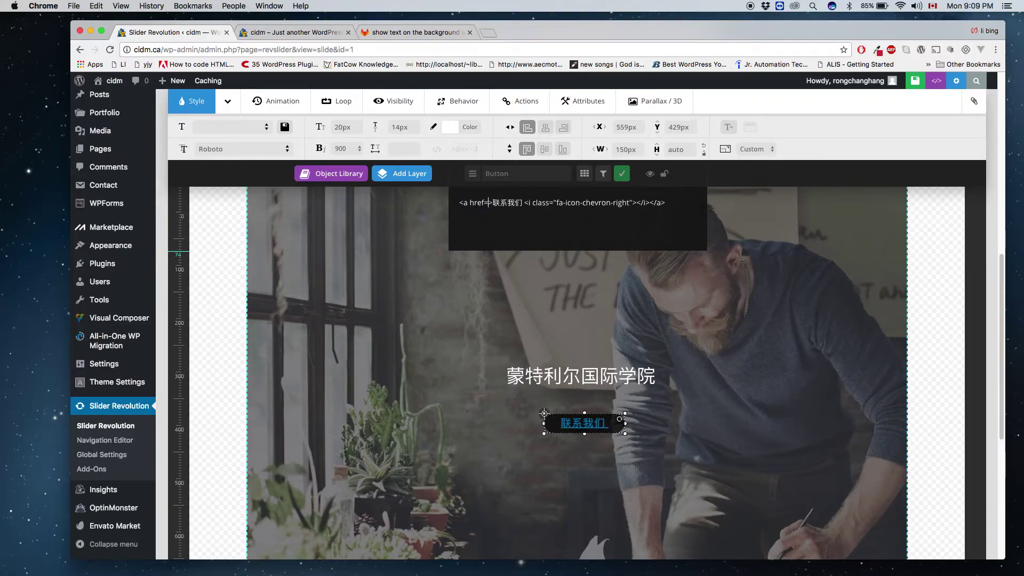
text(')
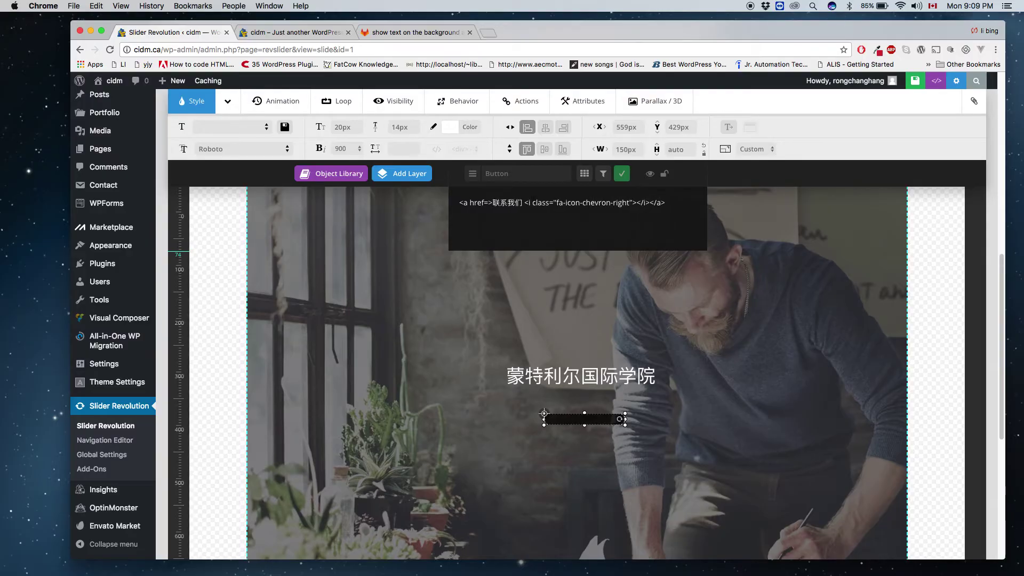
key(Return)
text(")
key(BackSpace)
key(BackSpace)
key(BackSpace)
text(="tel:)
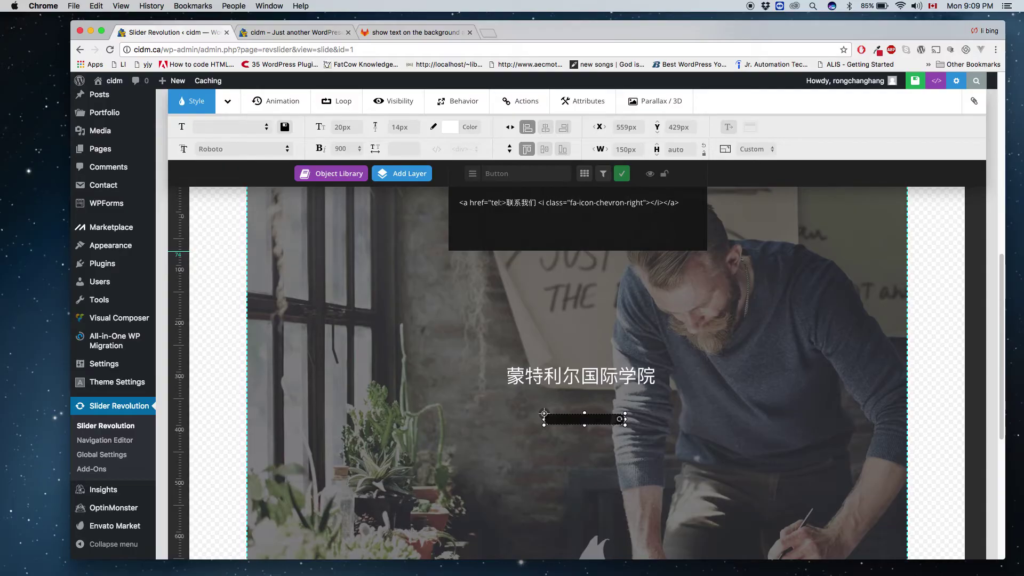
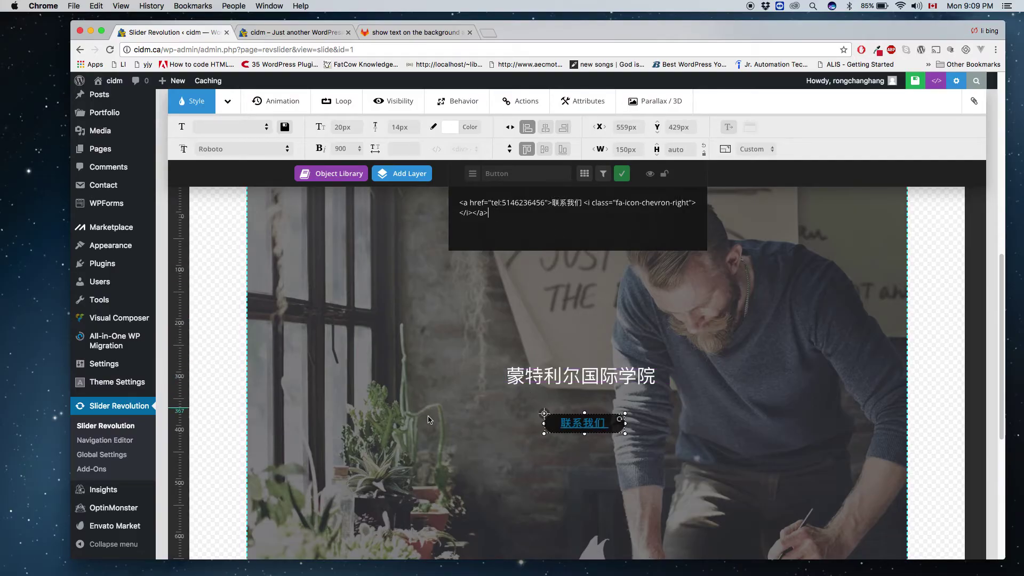
click(583, 446)
Save the slide with the Save Slide button.
scroll(672, 283, up, 5)
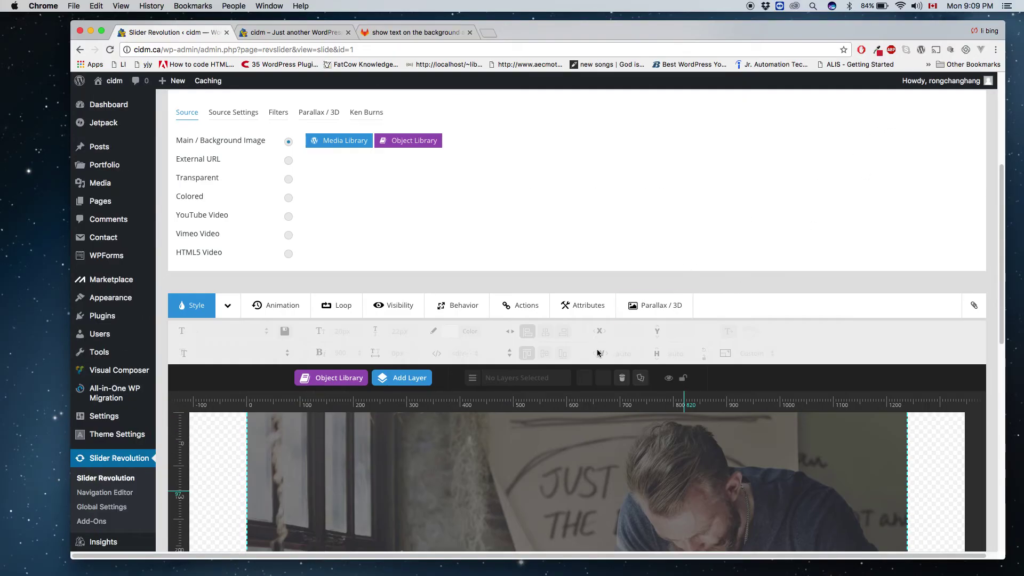
scroll(599, 351, down, 5)
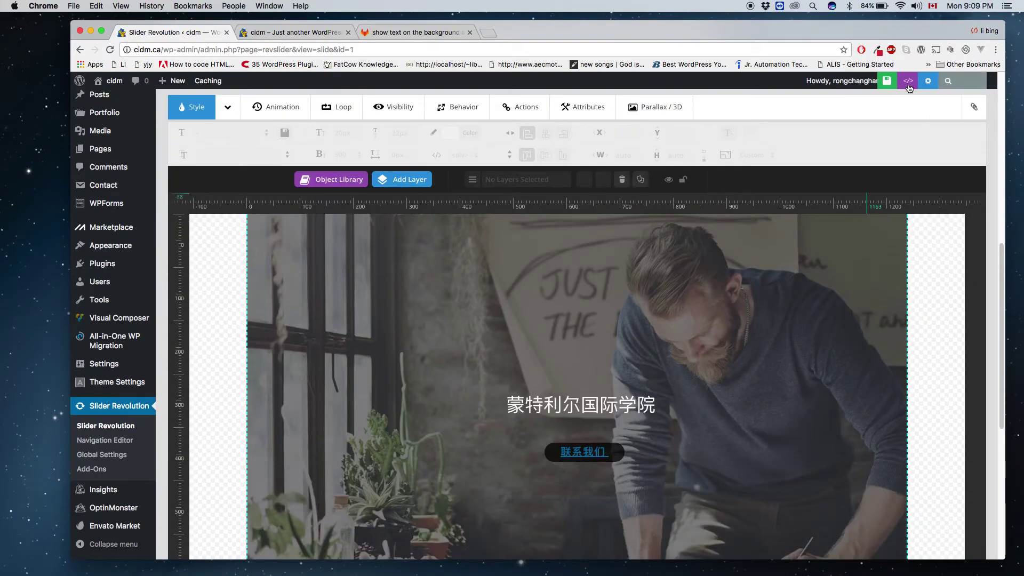
click(915, 81)
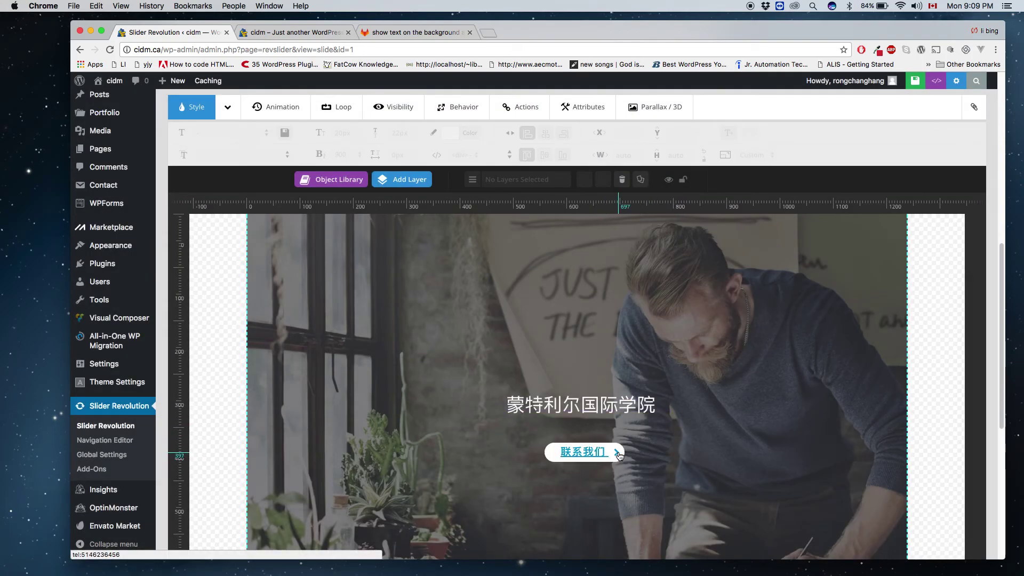
Test the button's tel: link and accept the prompt to open FaceTime.
click(614, 455)
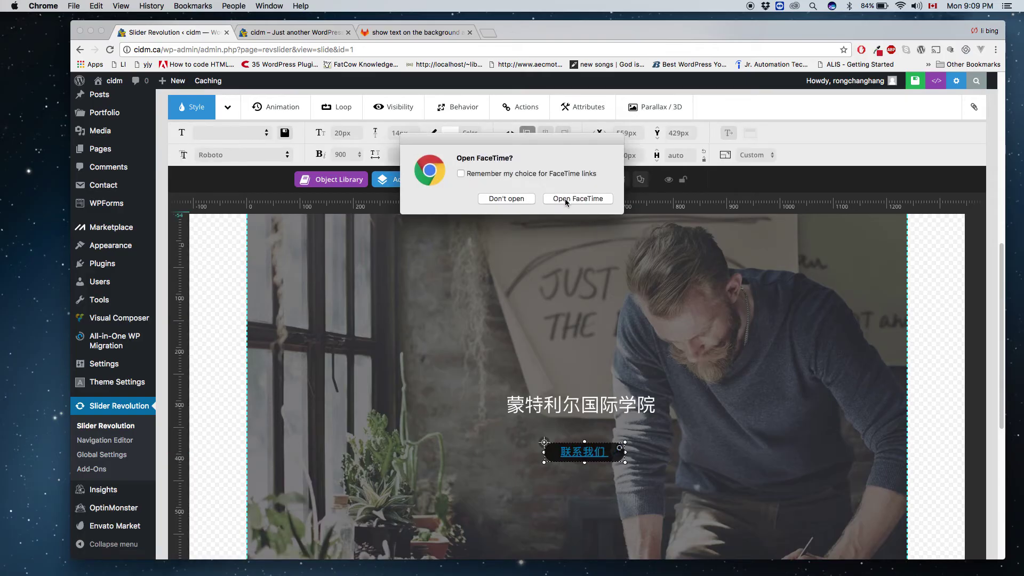
click(506, 199)
scroll(495, 273, up, 7)
scroll(502, 277, up, 2)
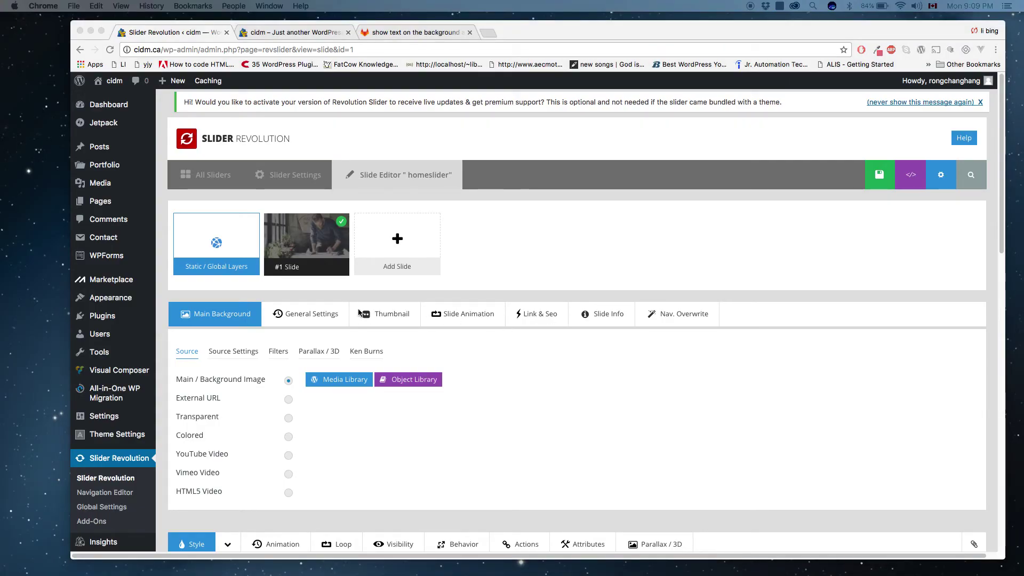
Save the slide again in Slider Revolution.
scroll(358, 316, down, 5)
scroll(357, 346, up, 5)
click(879, 176)
click(878, 175)
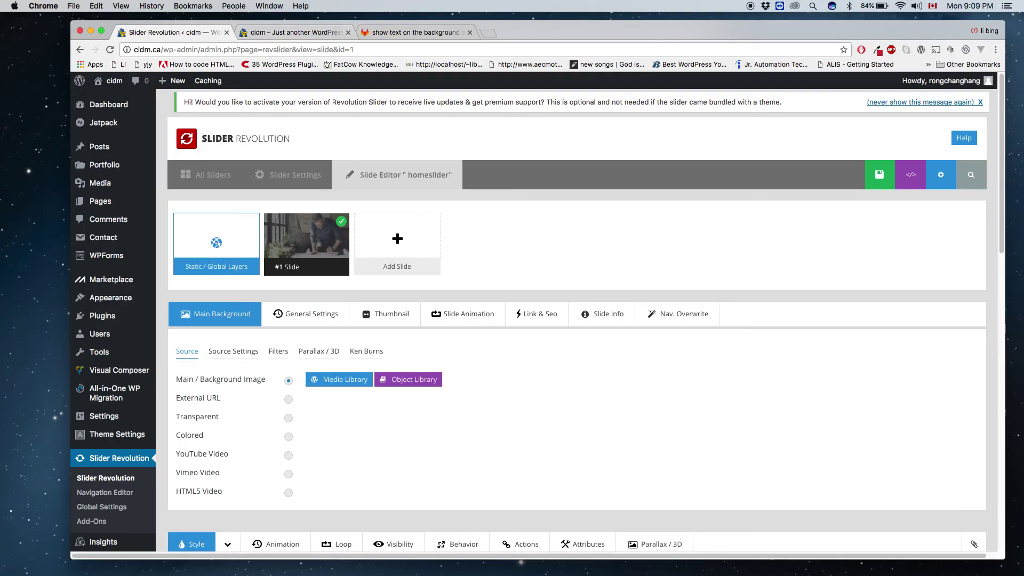
Reload the cidm.ca home page in its tab to preview the updated slider.
scroll(373, 250, down, 1)
scroll(368, 213, up, 1)
click(285, 34)
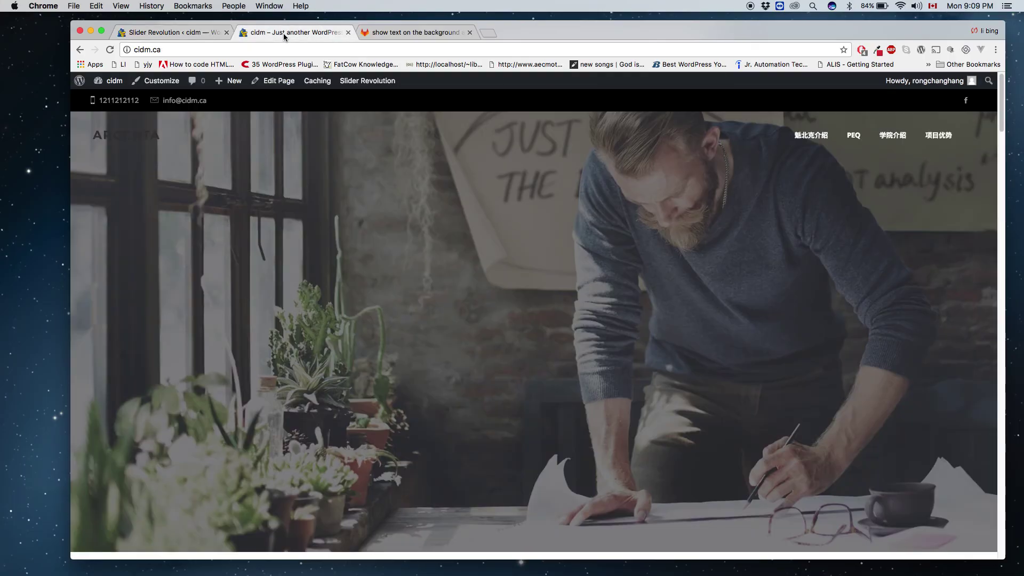
click(110, 49)
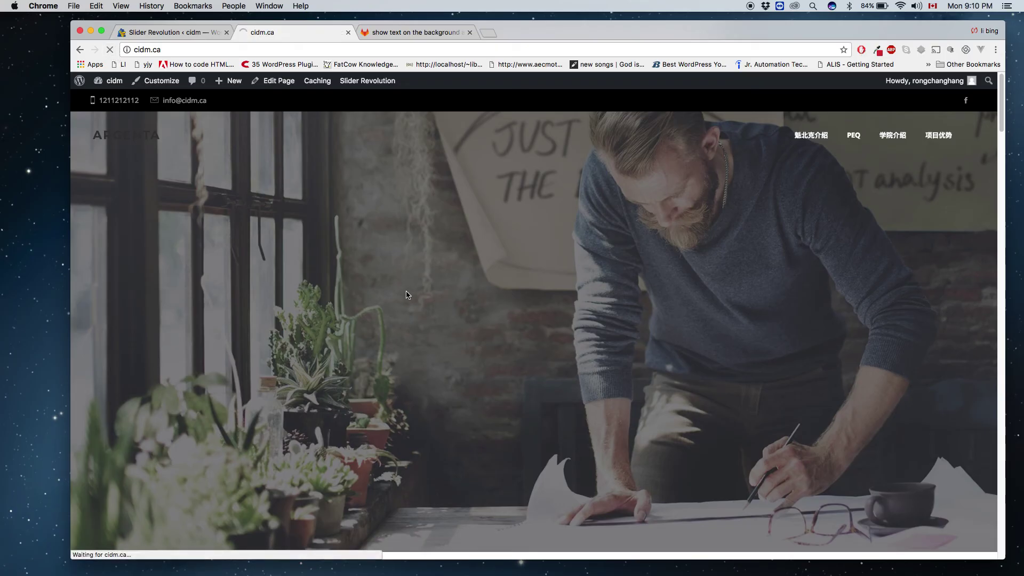